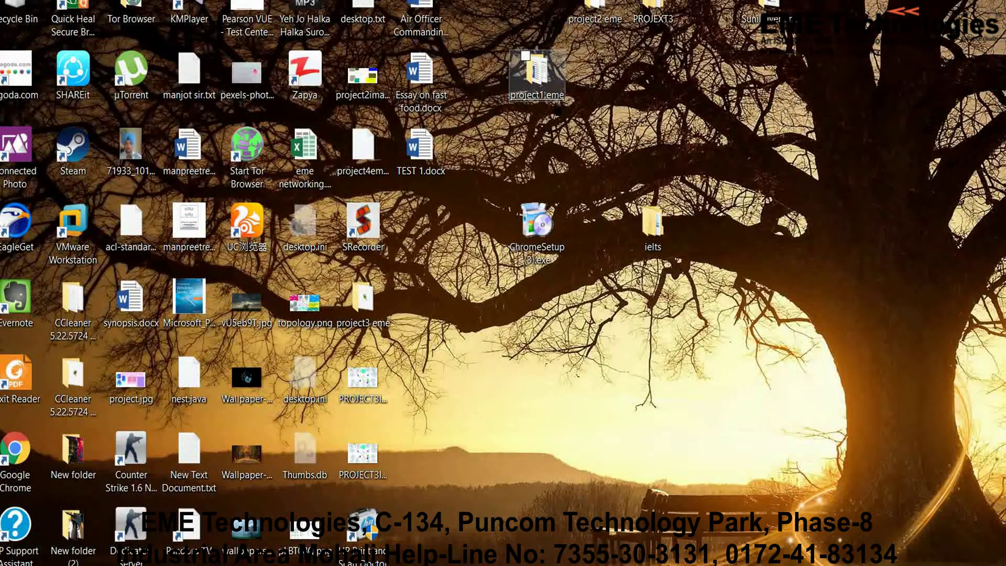
- Open the project1 eme folder on the desktop and run the Cisco Packet Tracer 6.2 Student installer
left_click(537, 73)
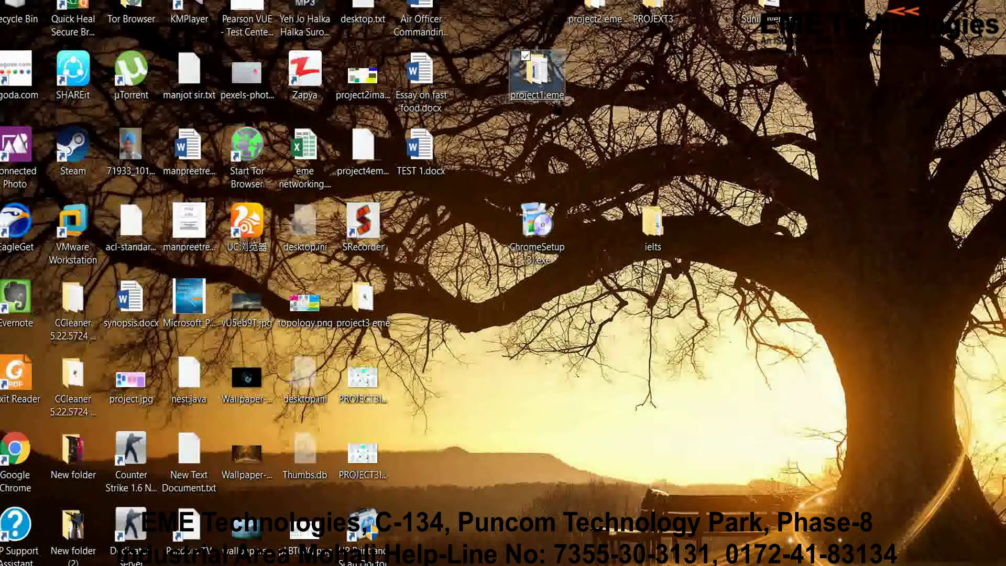
double_click(549, 96)
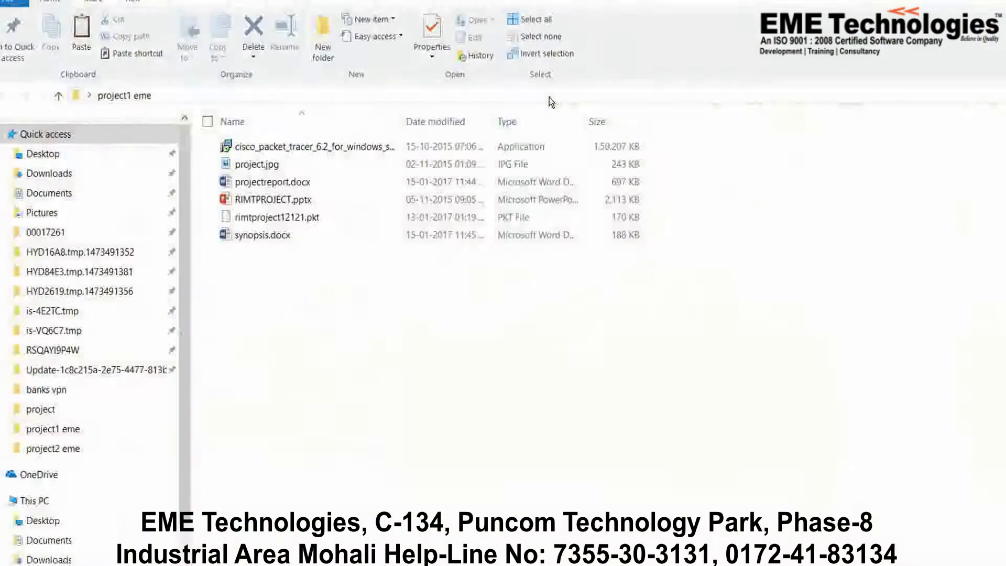
left_click(517, 158)
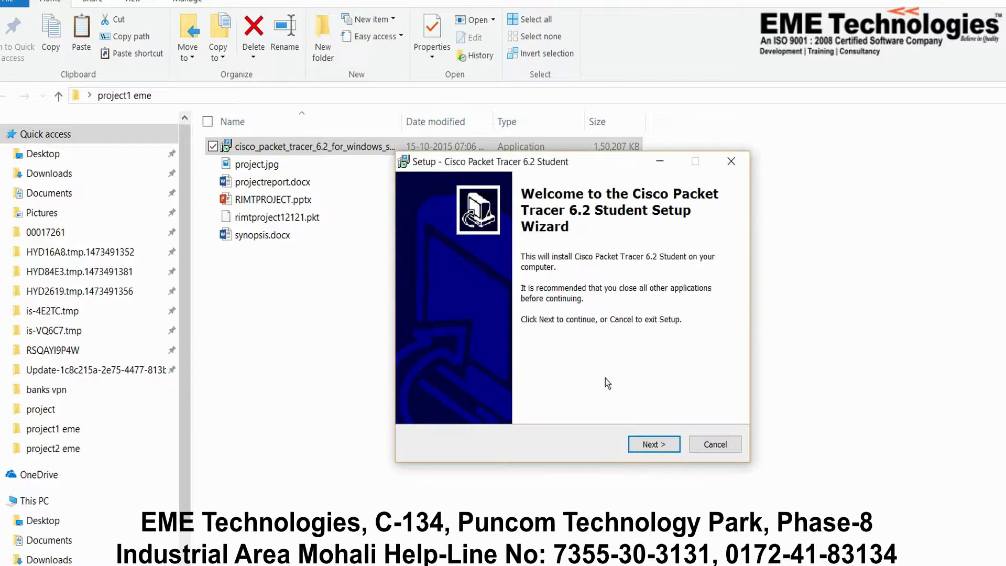
- Accept the license agreement and keep the default install location C:\Program Files (x86)\Cisco Packet Tracer 6.2sv
left_click(654, 445)
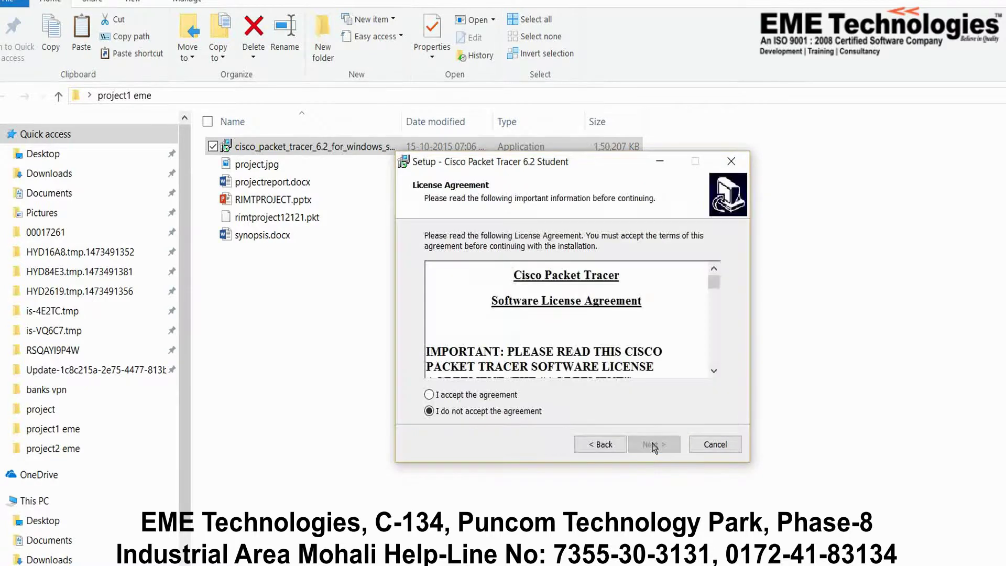
left_click(459, 398)
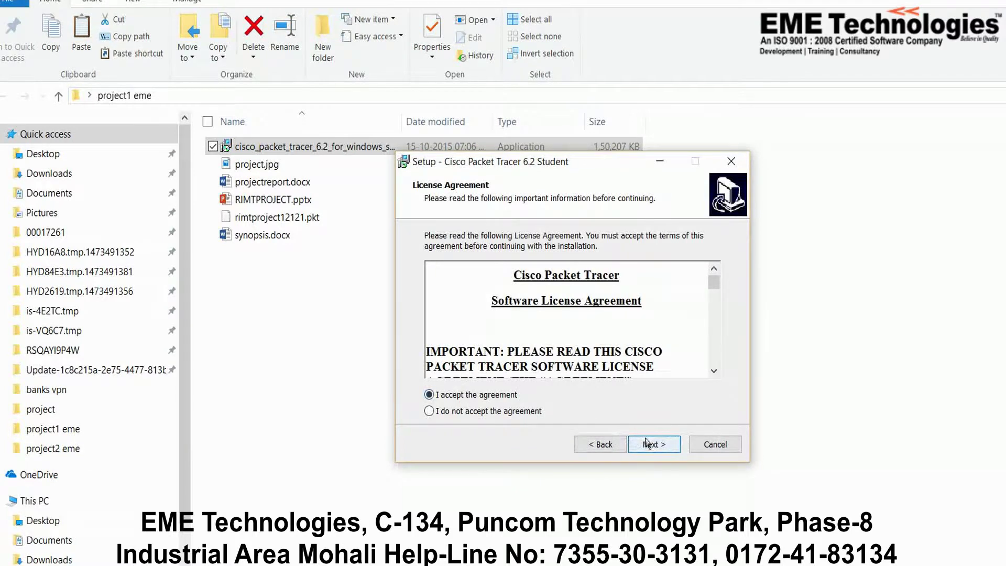
left_click(650, 444)
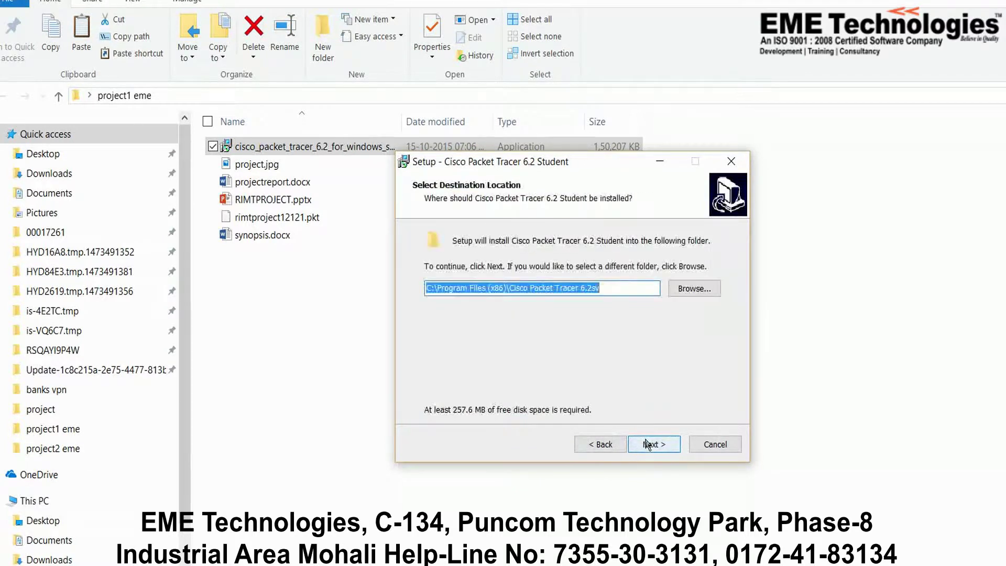
left_click(650, 444)
left_click(650, 444)
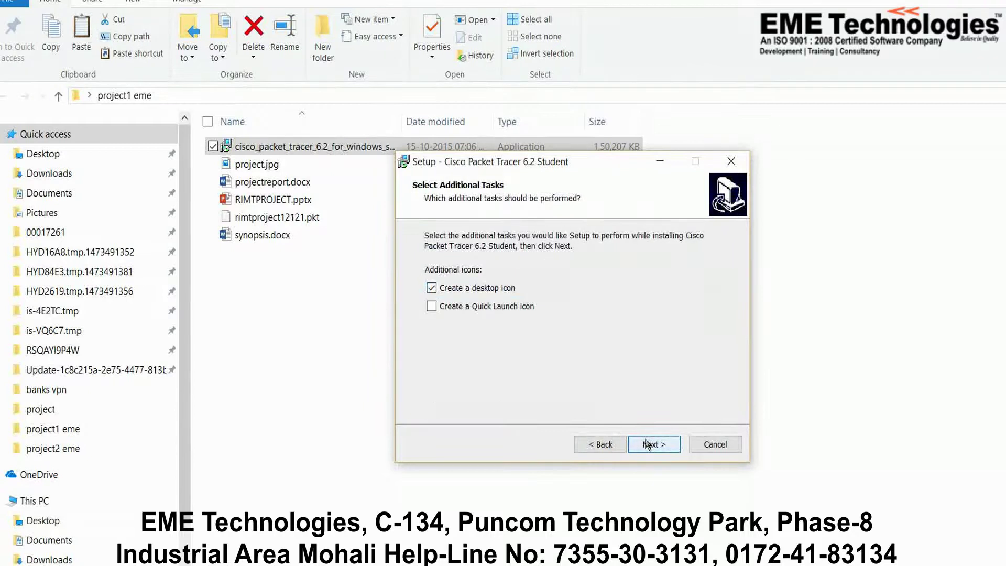
- Enable the Quick Launch icon alongside the desktop icon, install Packet Tracer, and finish setup with the launch option enabled
left_click(458, 307)
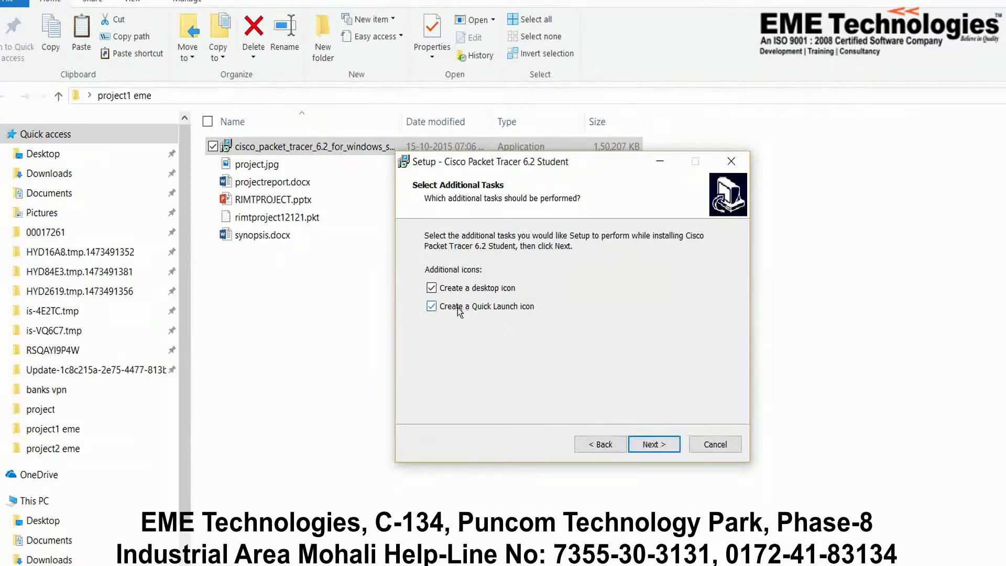
left_click(669, 444)
left_click(669, 443)
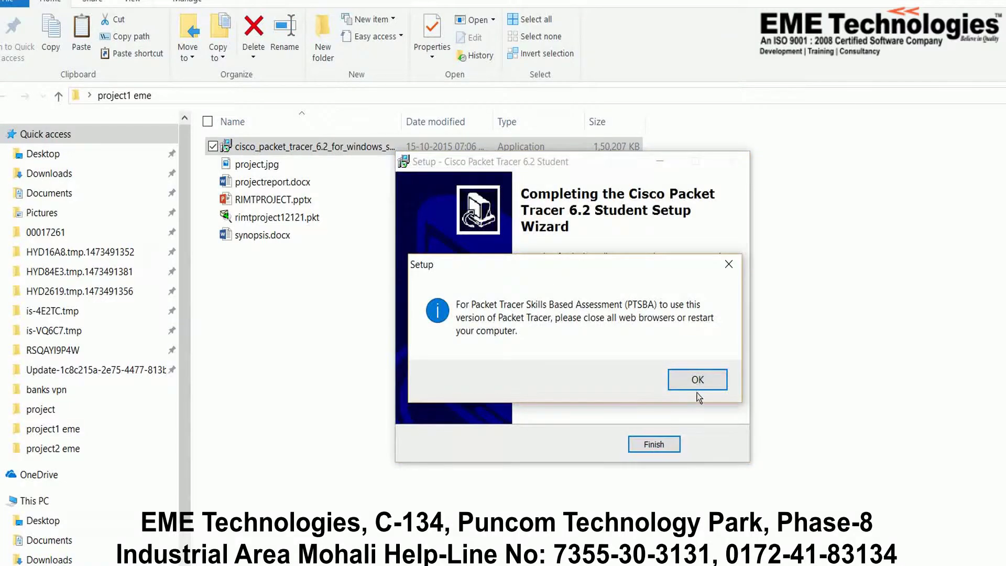
left_click(691, 388)
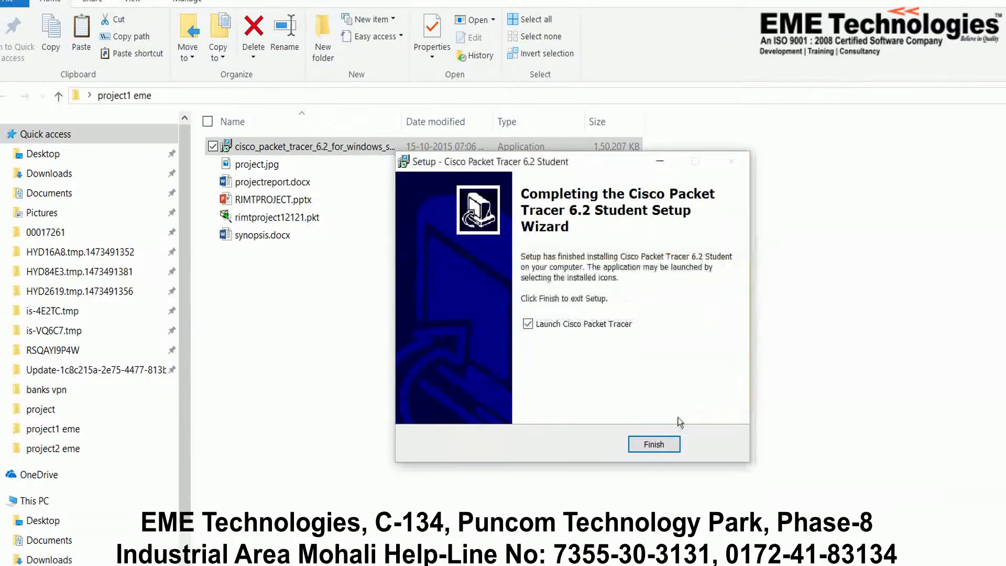
left_click(673, 445)
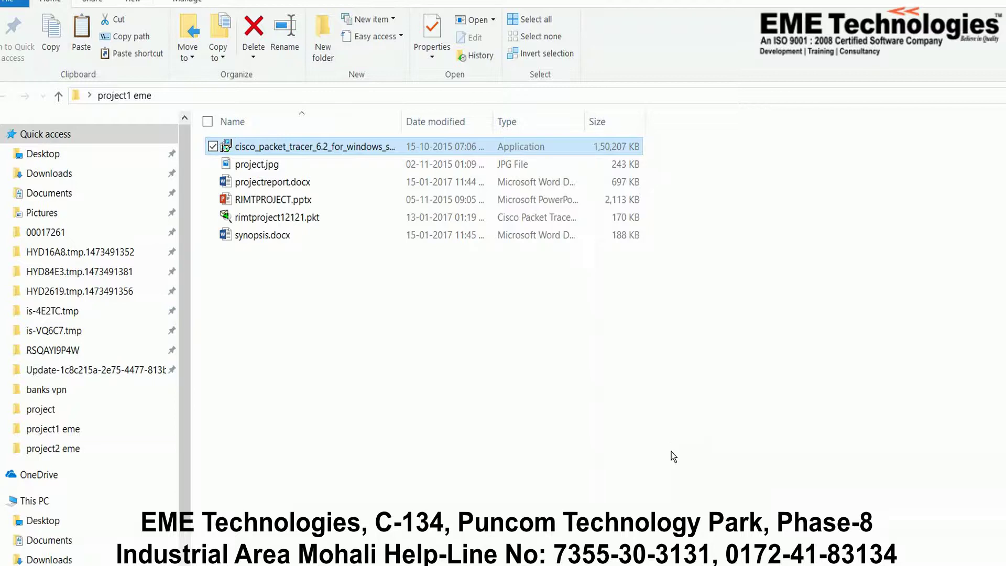
- Bring up the empty Cisco Packet Tracer Student window, then minimize it to return to the project1 eme folder
mouse_move(684, 564)
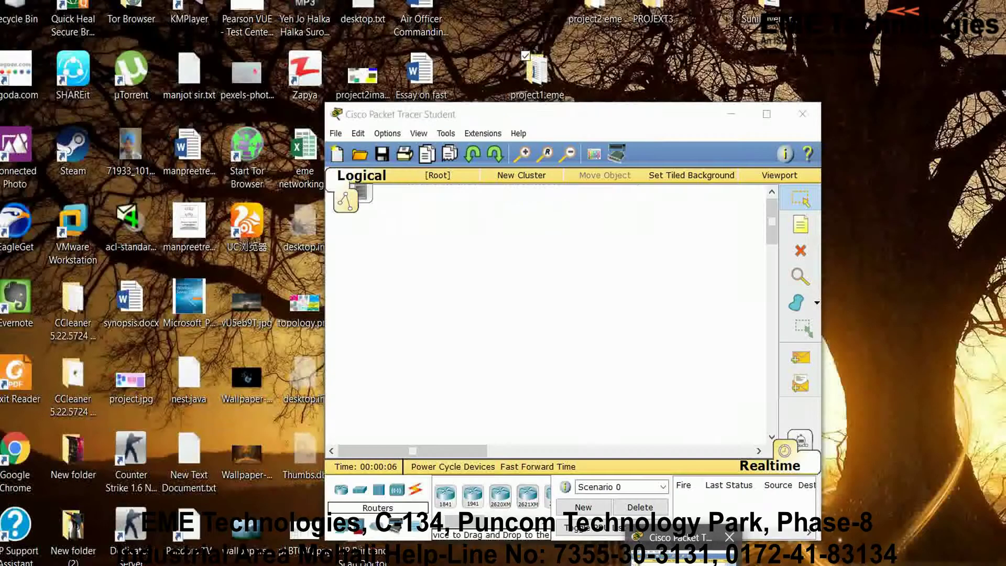
left_click(681, 547)
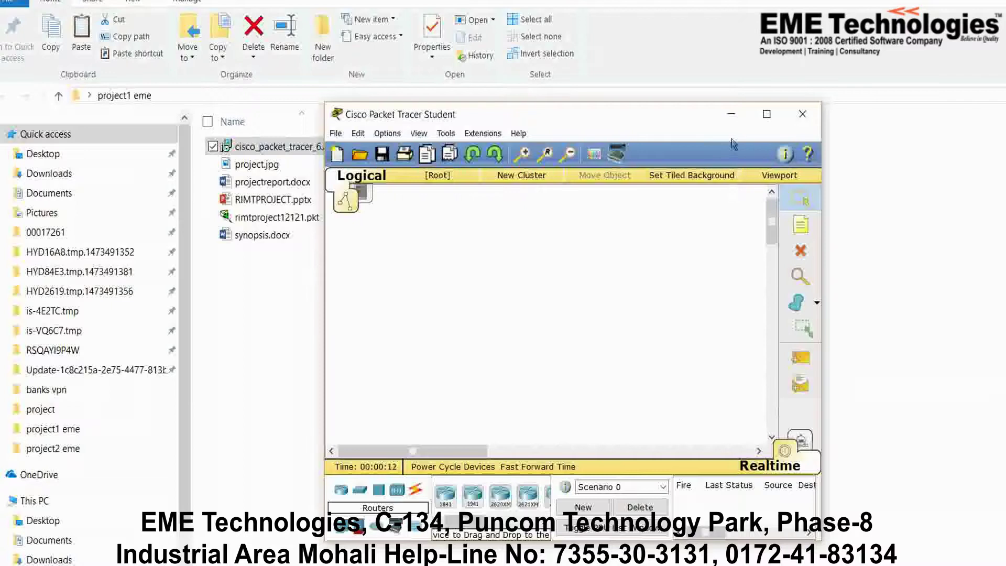
left_click(731, 116)
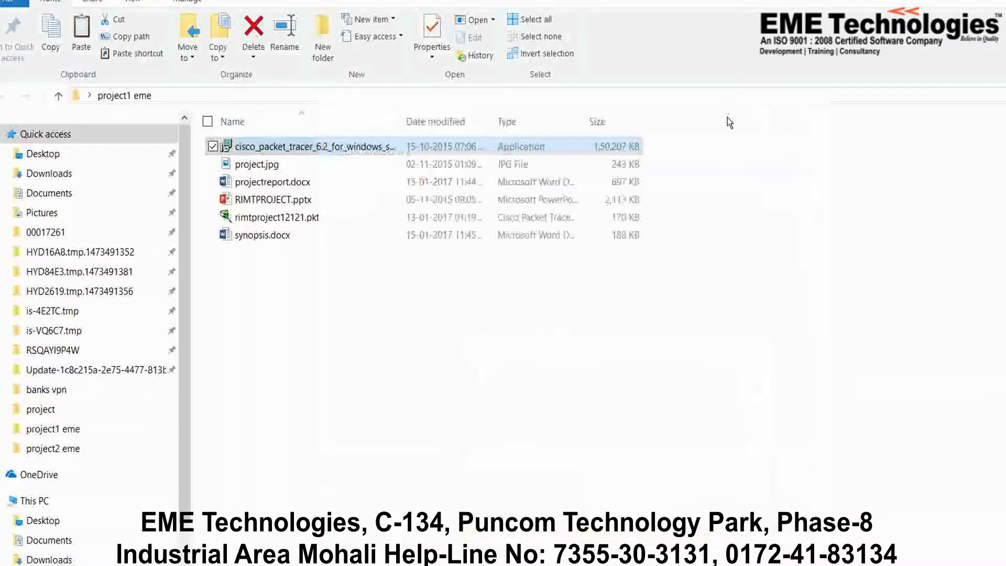
left_click(550, 284)
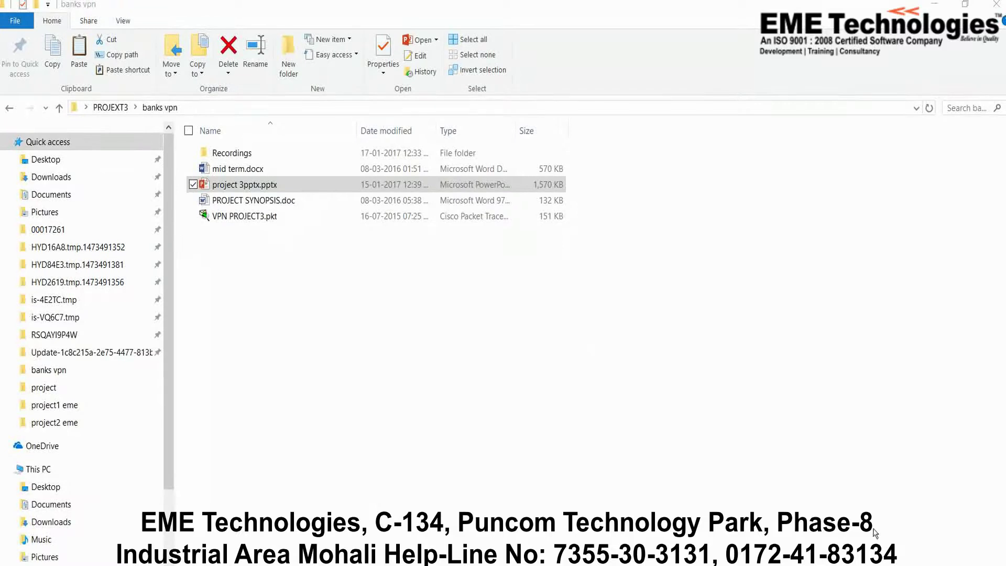
- Check the Recordings folder inside banks vpn, return to banks vpn, and open VPN PROJECT3.pkt
double_click(496, 157)
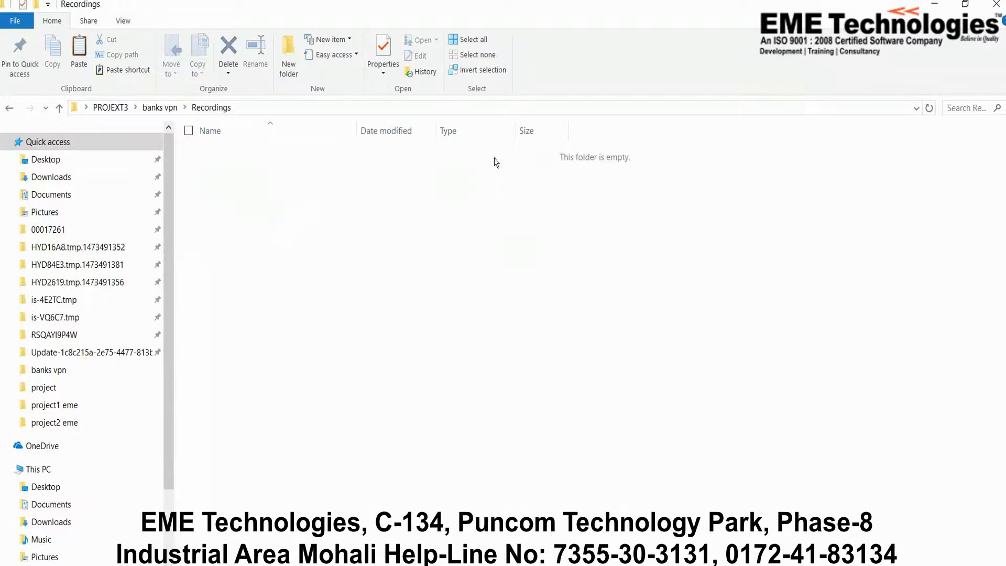
left_click(11, 109)
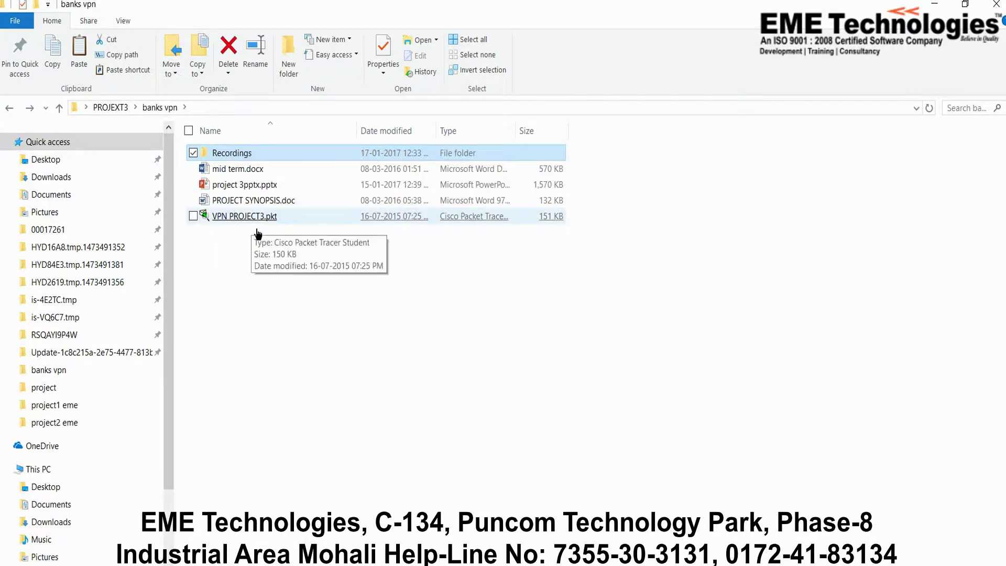
left_click(292, 304)
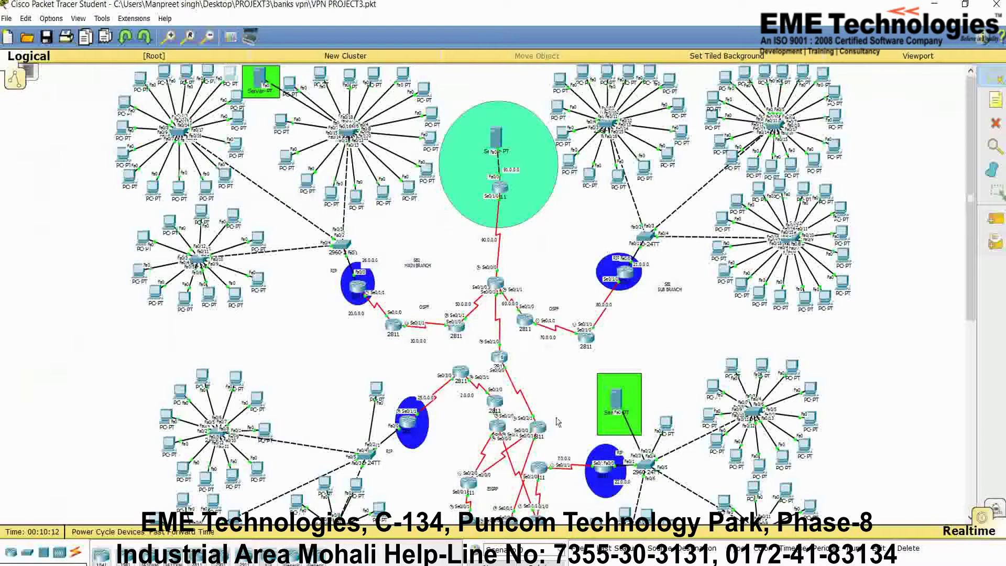
- Look over the whole bank VPN topology and enlarge the view of the SBI branches and the central server
scroll(852, 366, "down", 5)
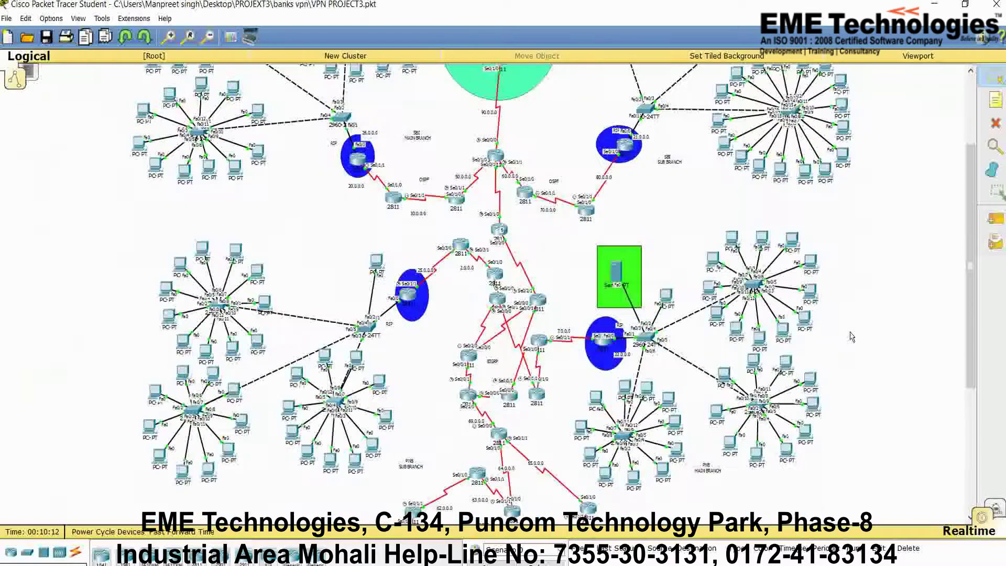
scroll(851, 337, "down", 2)
scroll(852, 337, "up", 6)
scroll(851, 337, "up", 2)
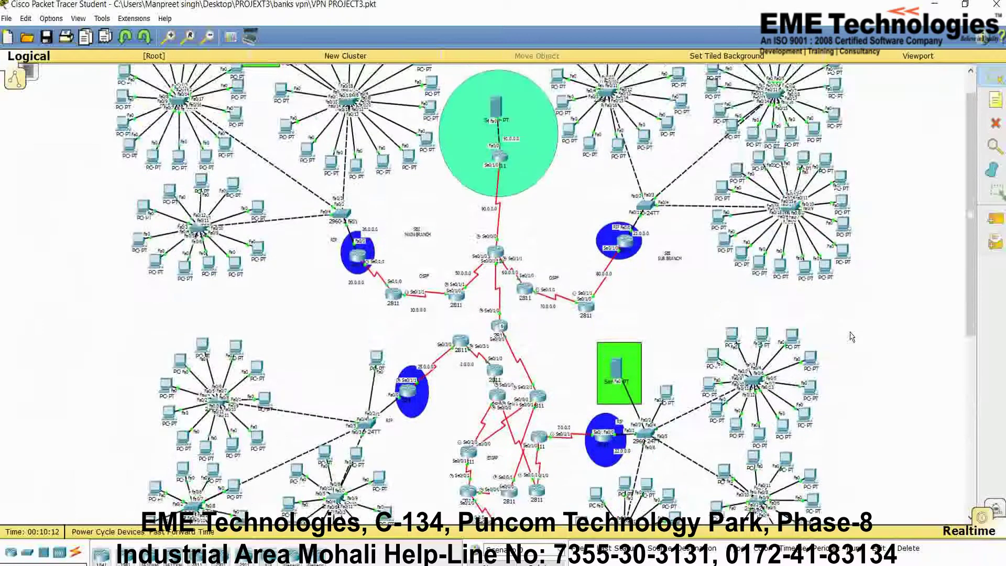
left_click(172, 42)
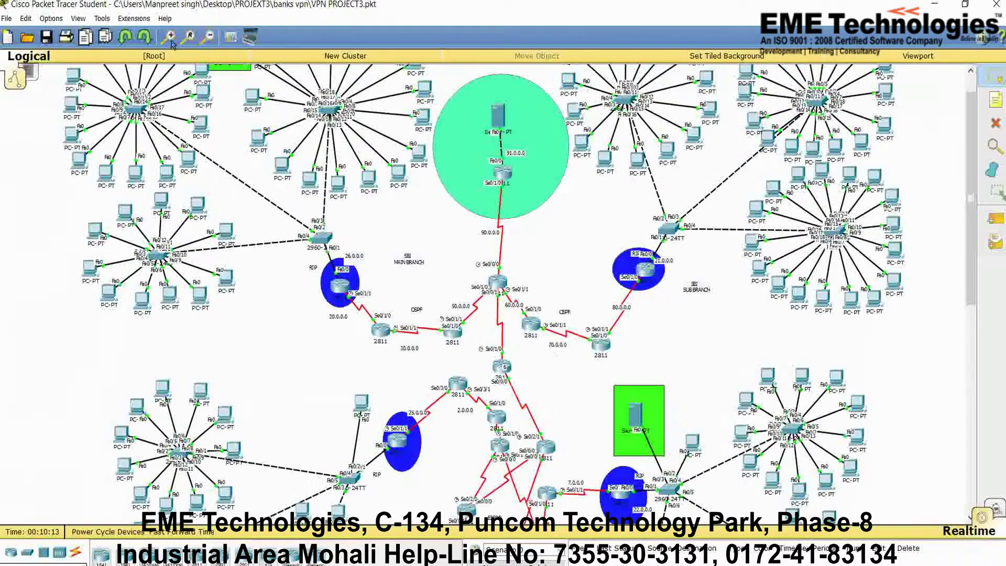
left_click(207, 44)
left_click(169, 39)
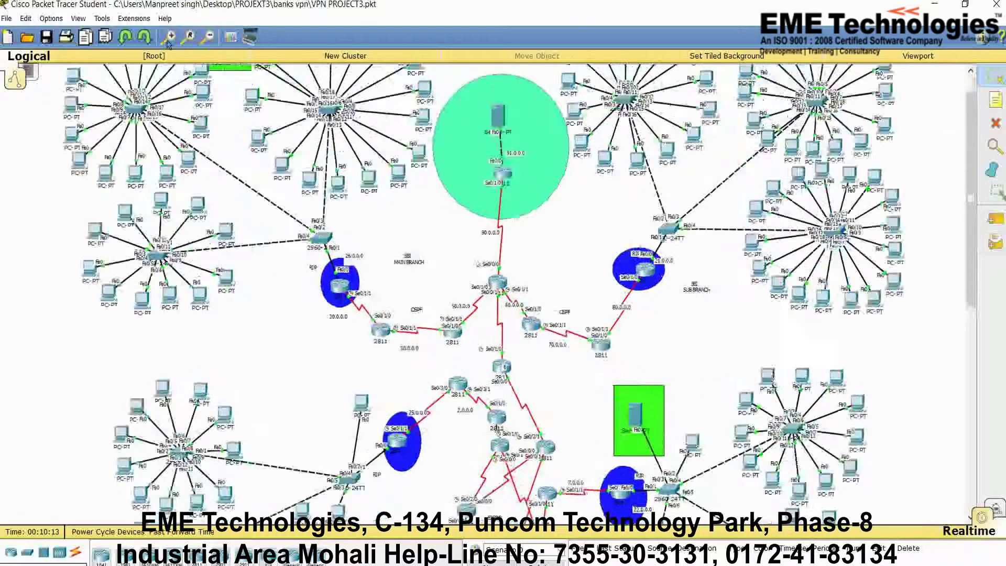
scroll(468, 303, "up", 3)
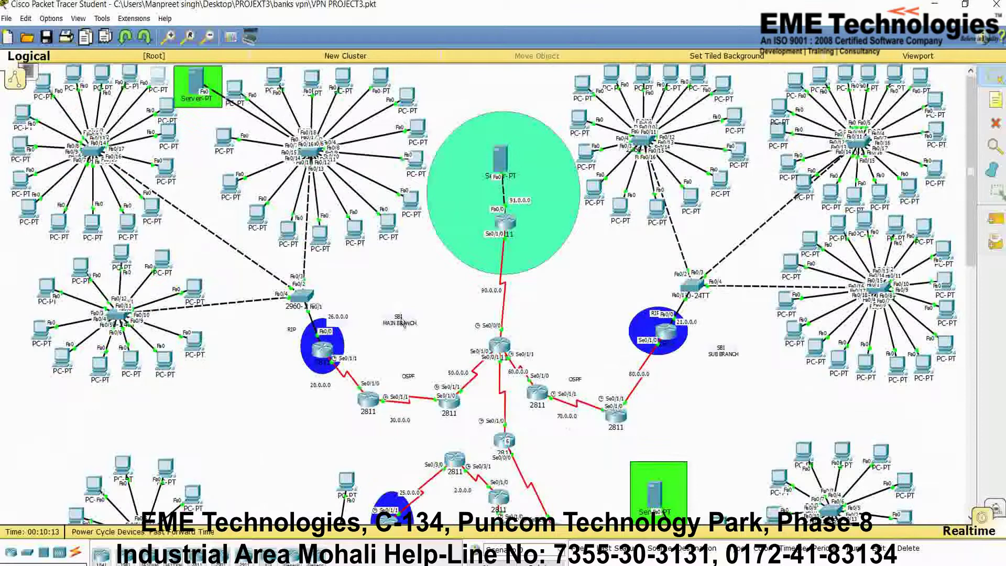
- Move the SBI MAIN BRANCH and SBI SUB BRANCH labels upward near their switches, and shift the PNB SUB BRANCH label slightly up and left
left_click_drag(399, 320, 371, 280)
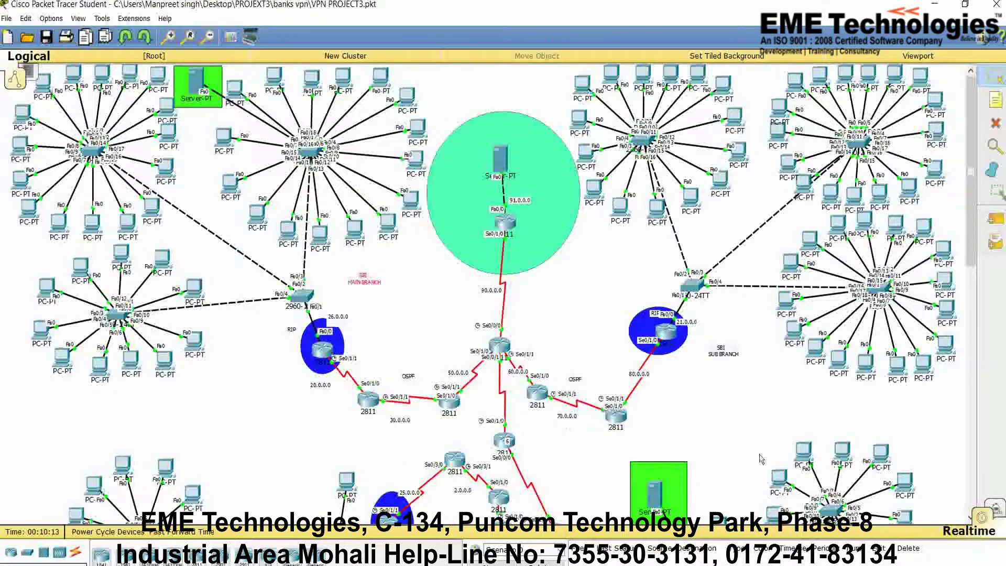
left_click_drag(721, 356, 730, 323)
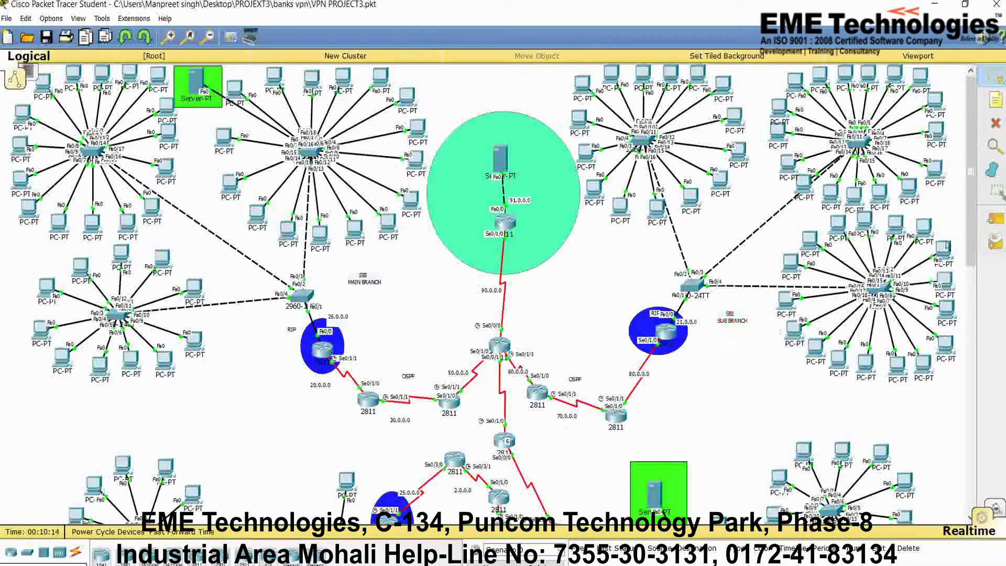
left_click_drag(969, 246, 970, 354)
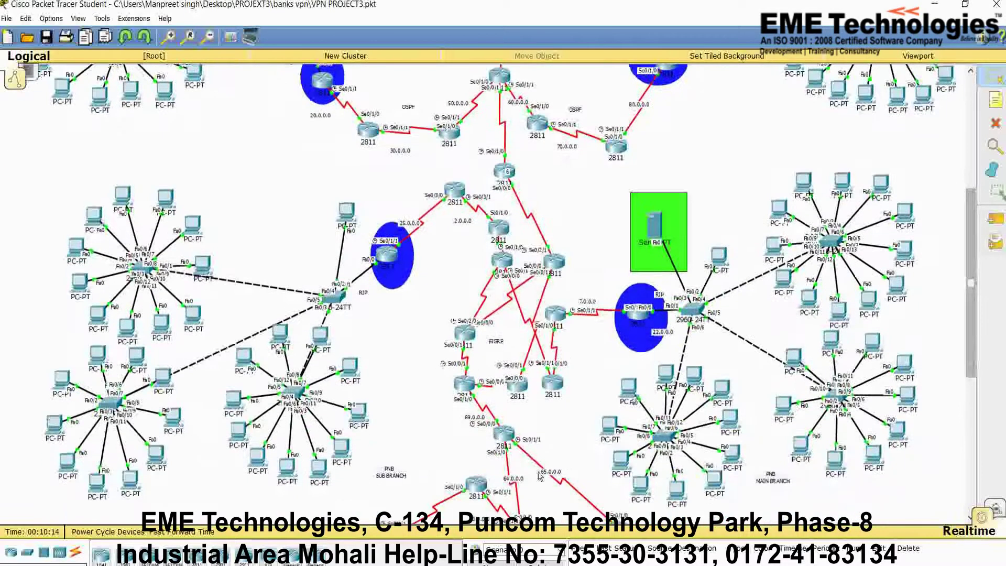
left_click_drag(404, 479, 392, 467)
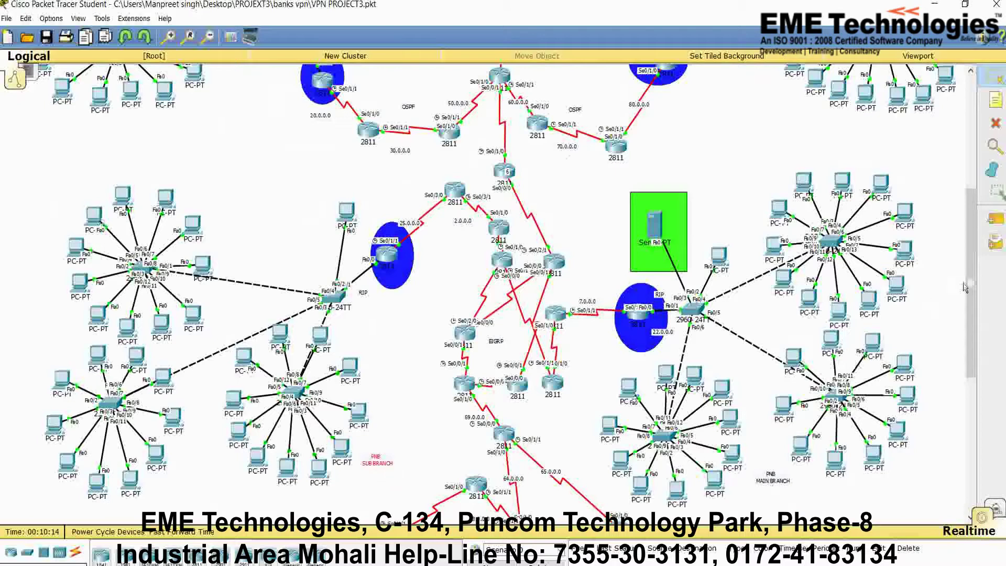
- Shift the HDFC MAIN BRANCH and HDFC SUB BRANCH labels slightly up and left beside their PC clusters
left_click_drag(972, 291, 975, 444)
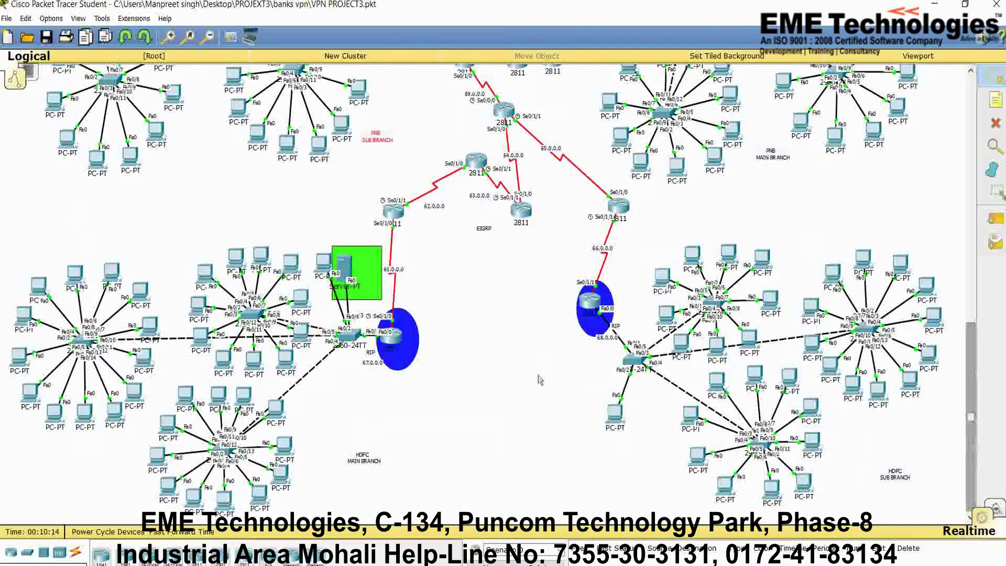
left_click_drag(373, 466, 345, 454)
left_click_drag(900, 477, 894, 461)
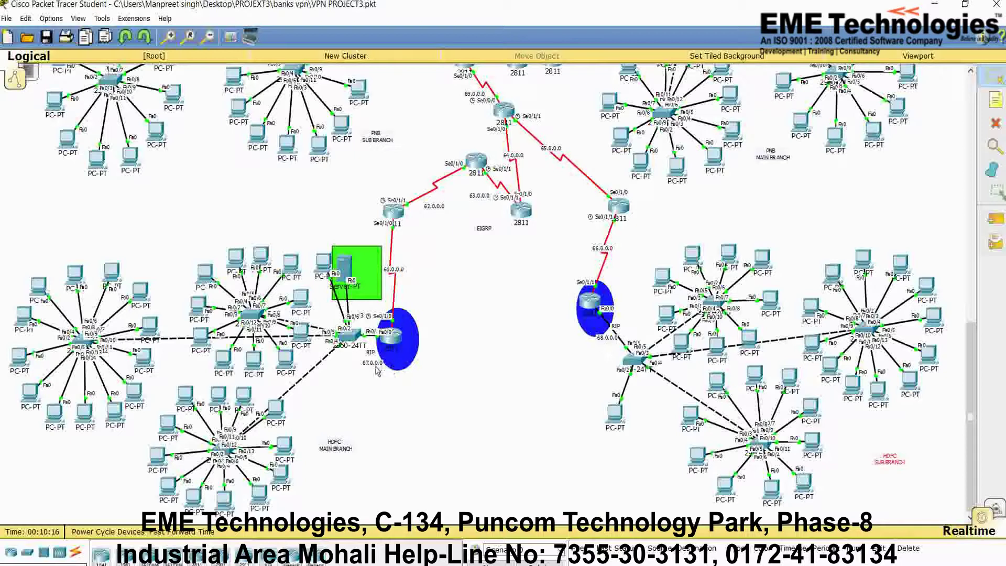
- Examine the IP configuration of PC166 in the PNB sub branch, then close its device window
mouse_move(378, 371)
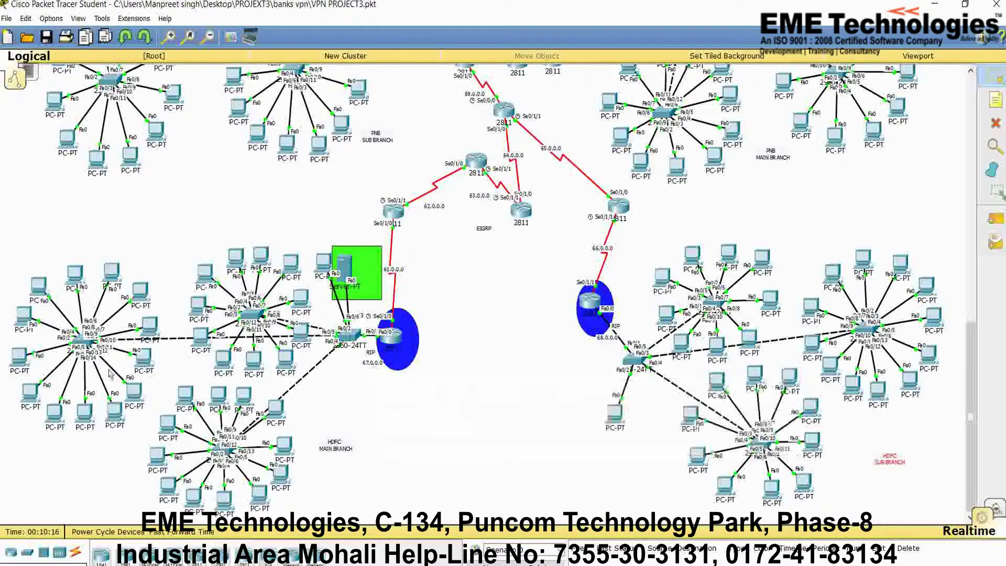
left_click_drag(975, 449, 976, 356)
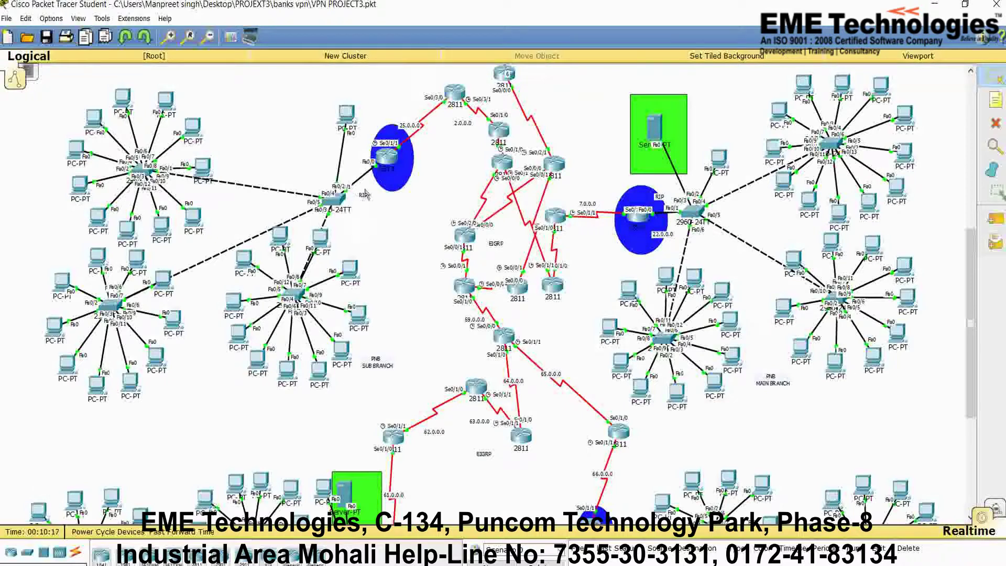
left_click(352, 272)
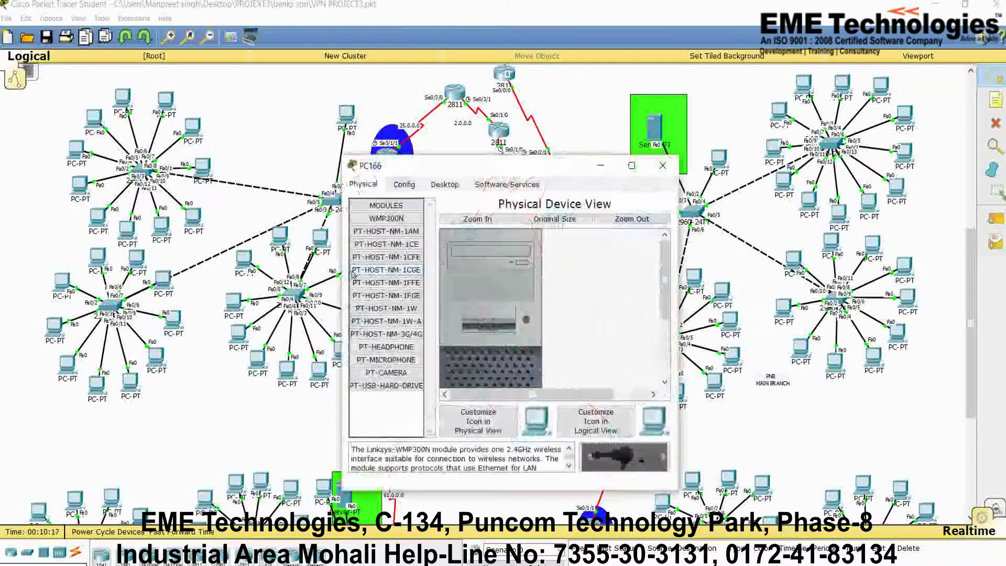
left_click(445, 185)
left_click(390, 218)
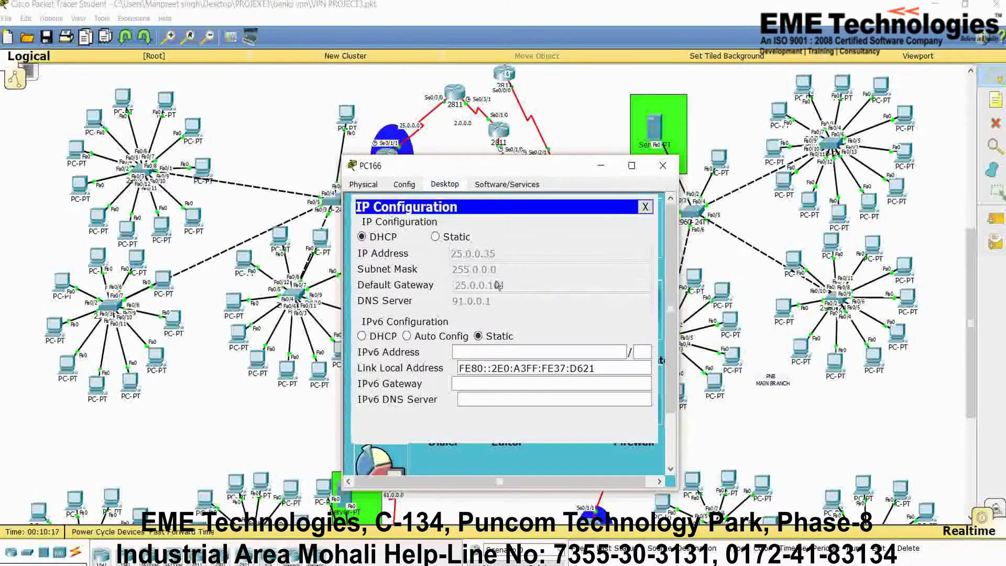
left_click(662, 166)
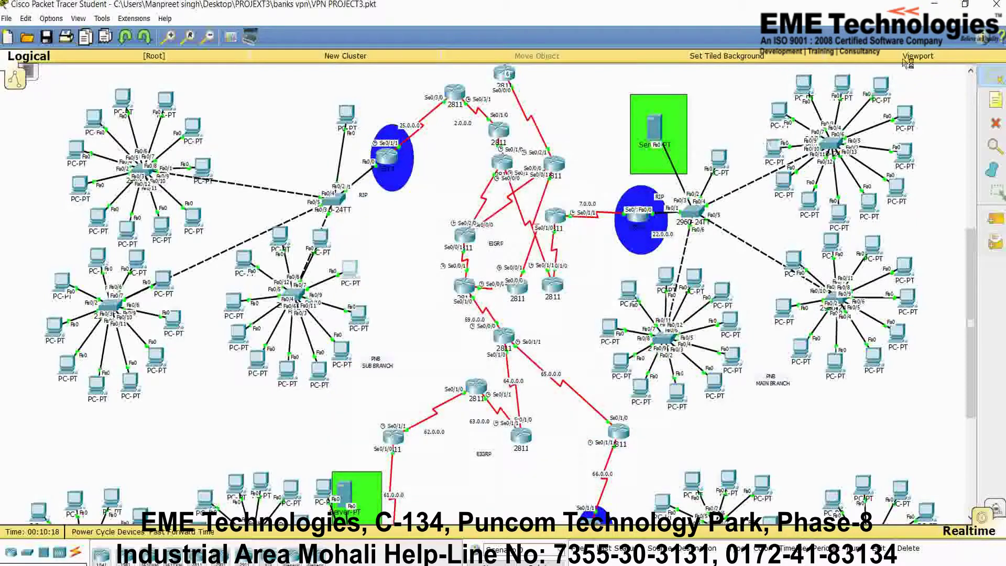
- Place a note reading "25.0.0.0/24" below the RIP label beside the PNB sub branch's central switch
left_click(995, 99)
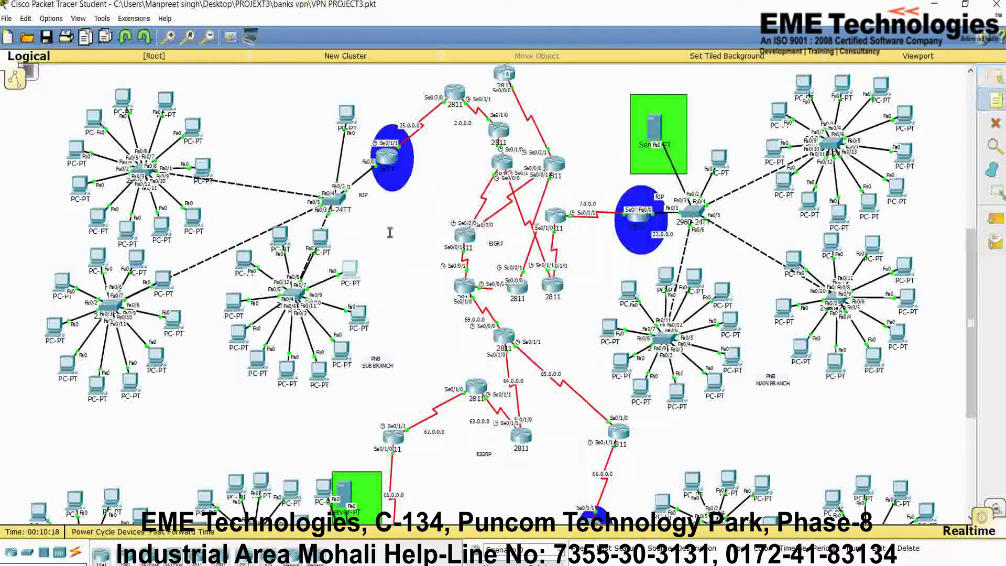
left_click(366, 220)
type("25.0.0.0/24")
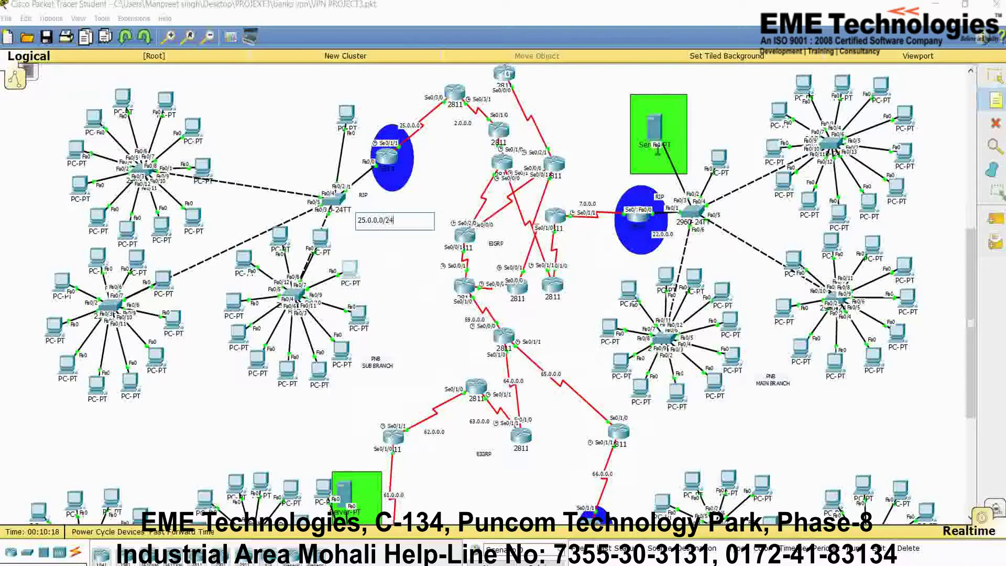
left_click(424, 192)
left_click(357, 252)
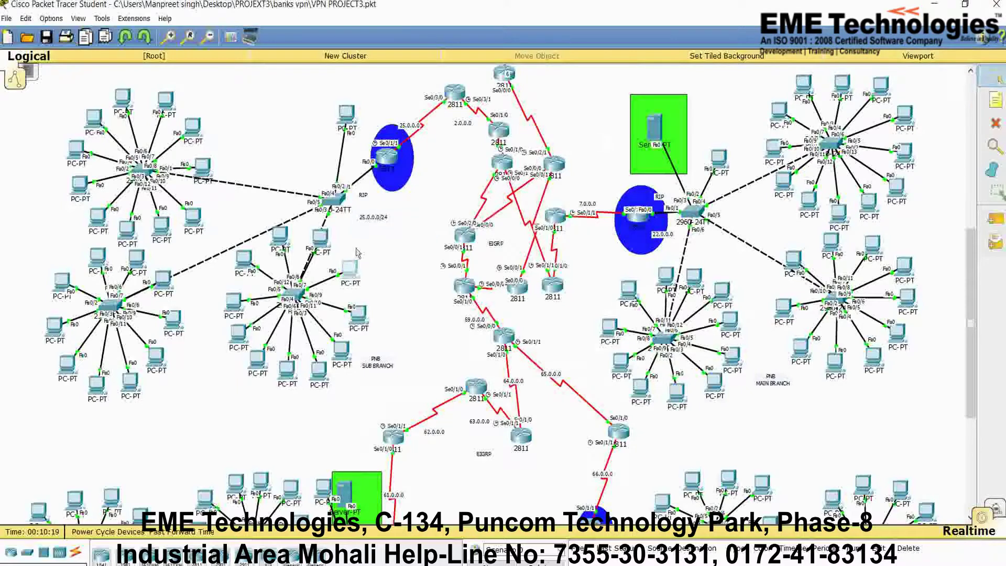
- Check the IP configuration of PC166 in the PNB sub branch again, then close its device window
left_click(355, 268)
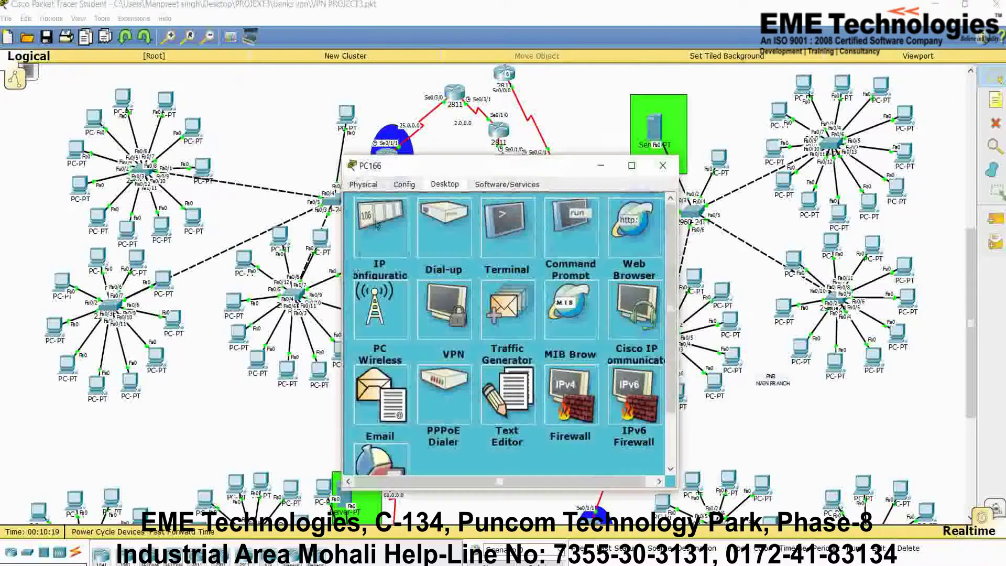
left_click(377, 224)
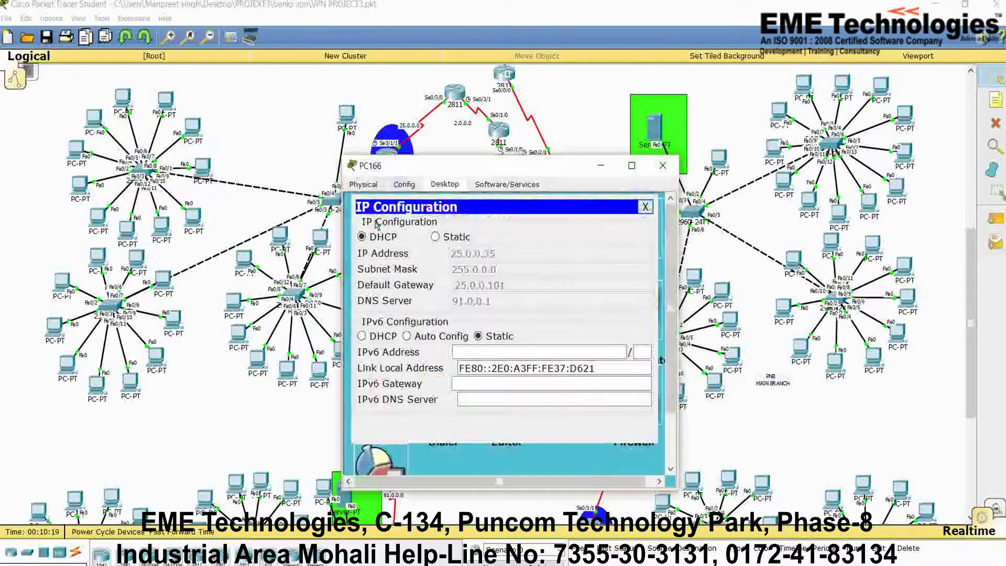
left_click(663, 166)
- Open the command line of Router3, just below the router joining the OSPF areas, and enter privileged mode with "en"
scroll(458, 226, "up", 7)
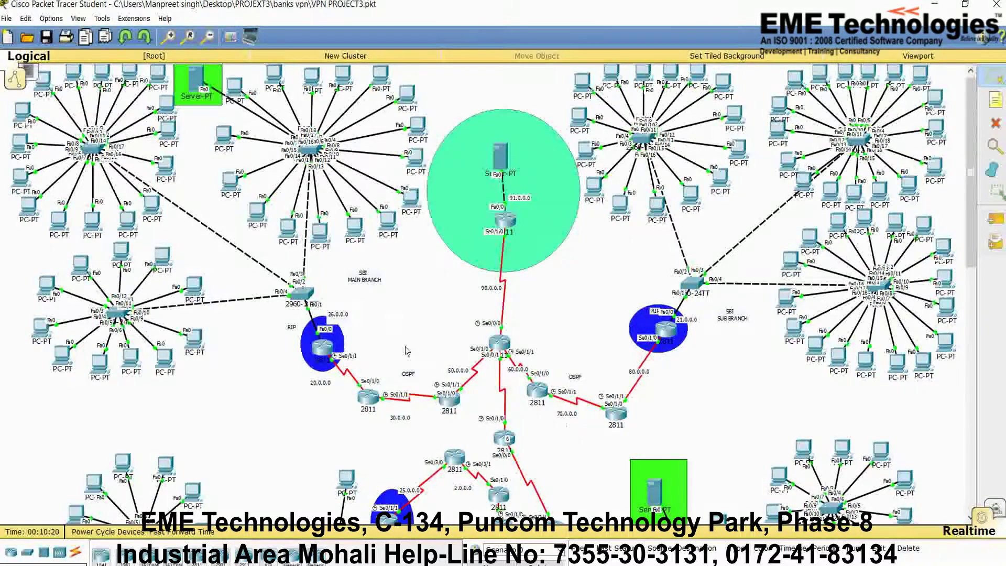
scroll(494, 427, "down", 3)
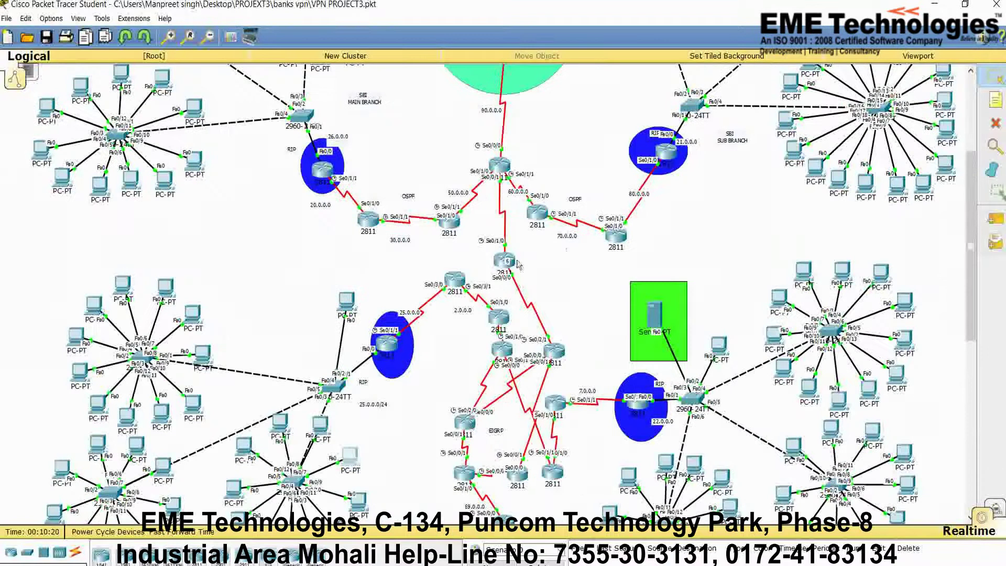
left_click(501, 266)
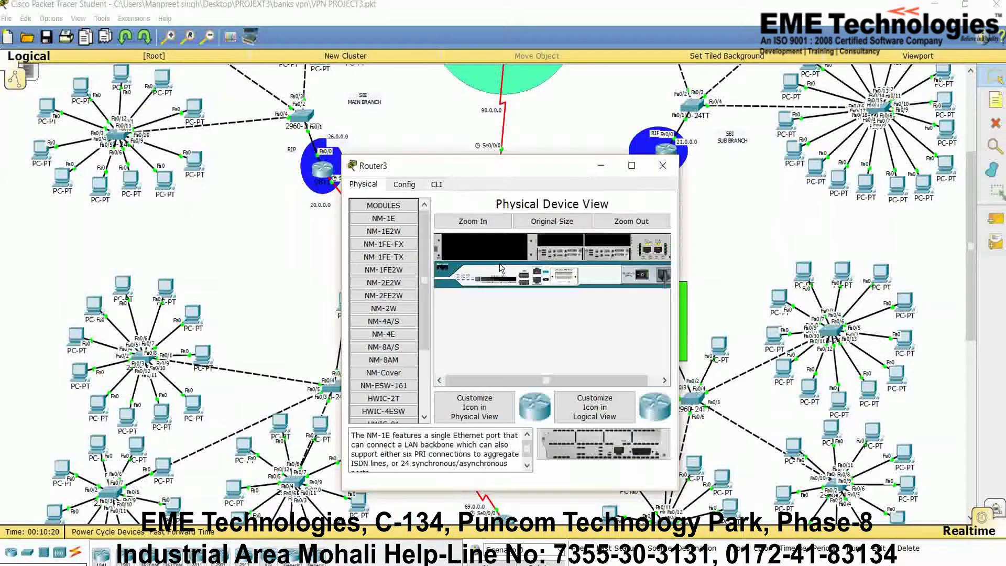
left_click(437, 185)
key("Return")
key("Return")
key("Return")
key("Return")
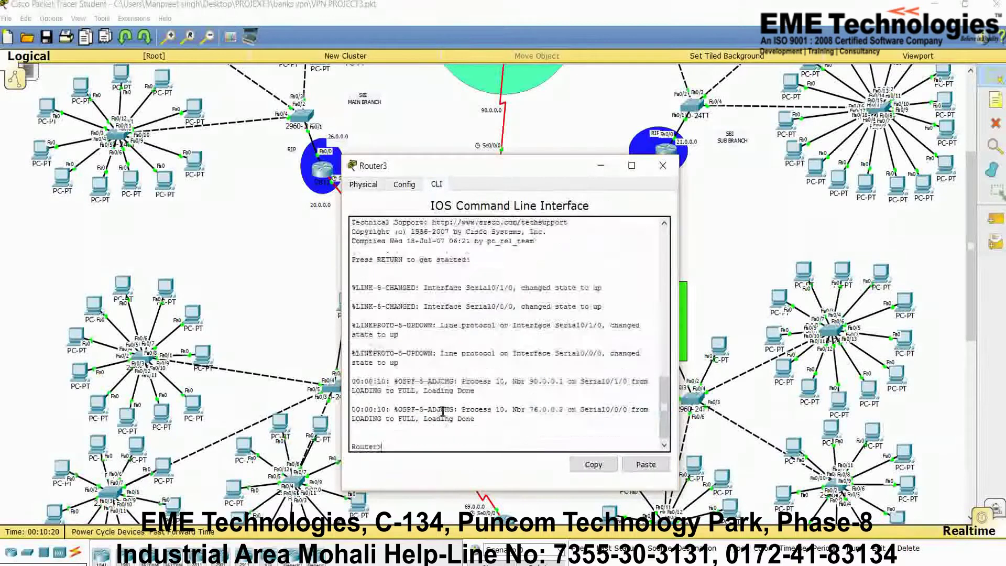
type("en")
key("Return")
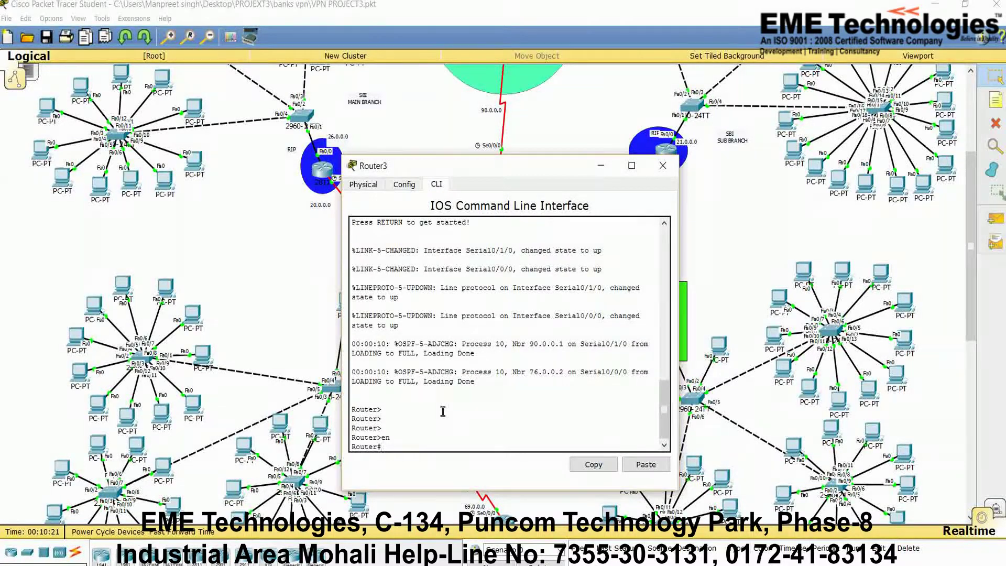
- Run "show ip pro" on Router3 and highlight the routing protocol and the advertised networks in its output
type("sho w")
type("w ")
type(" pro")
key("Return")
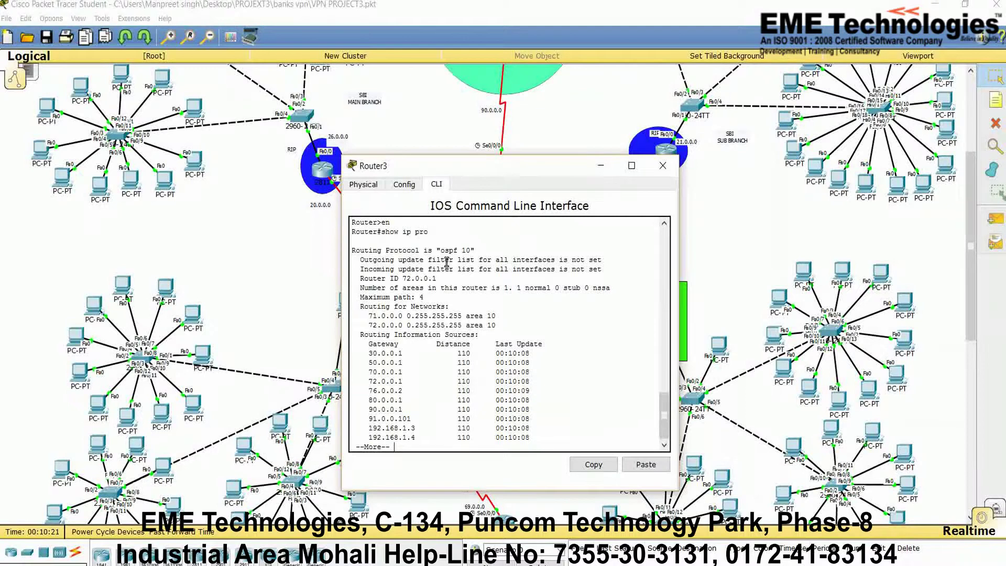
left_click_drag(437, 250, 474, 251)
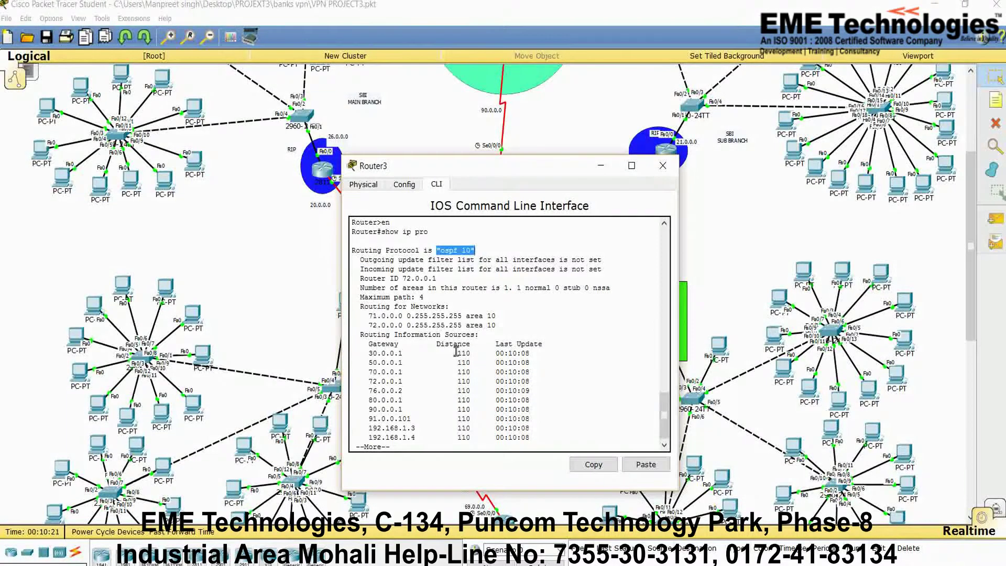
left_click_drag(369, 316, 508, 336)
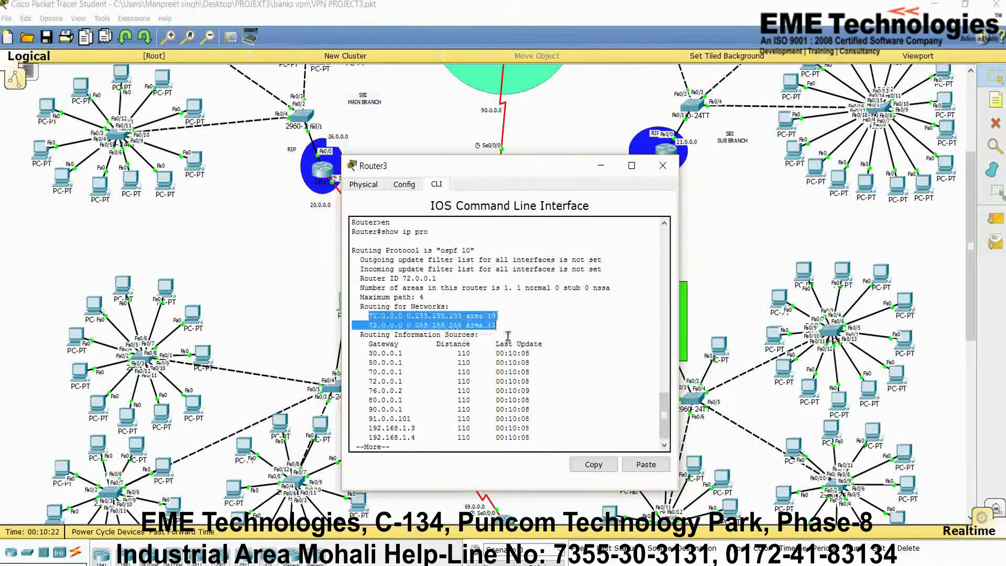
- Move the Router3 window clear of the central routers and page through the remaining protocol output to a fresh prompt
left_click_drag(543, 168, 779, 193)
key("Return")
key("Return")
key("Return")
key("Return")
key("Return")
key("Return")
key("Return")
key("Return")
key("Return")
key("Return")
key("Return")
key("Return")
key("Return")
key("Return")
key("Return")
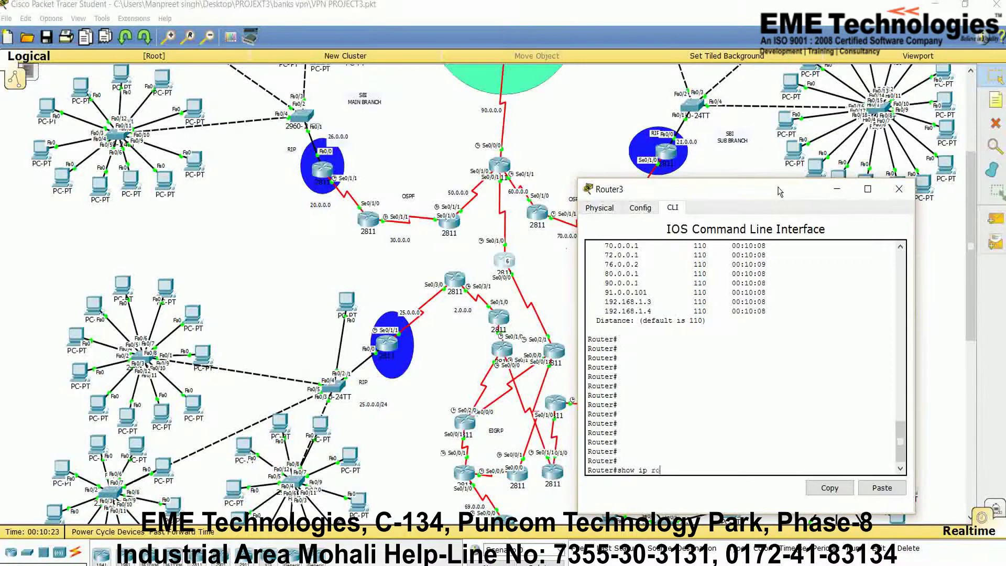
- Run "show ip route" on Router3, maximize its window and page to the end of the routing table
key("Return")
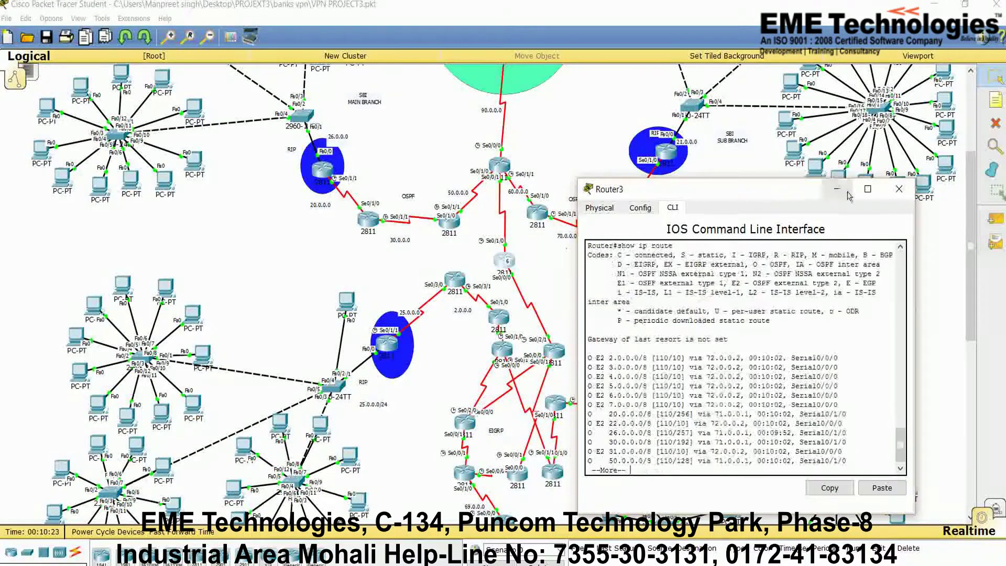
left_click(868, 189)
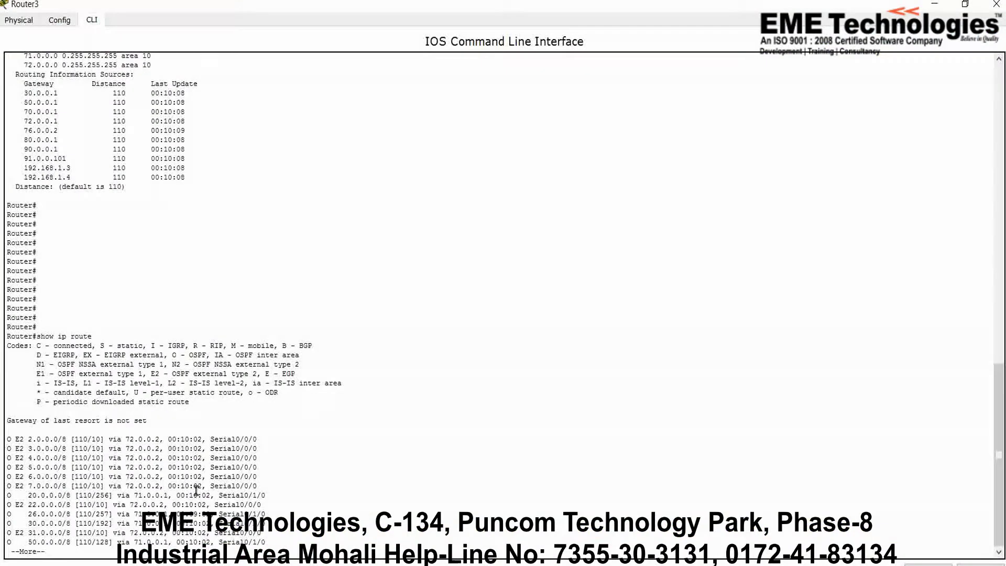
key("space")
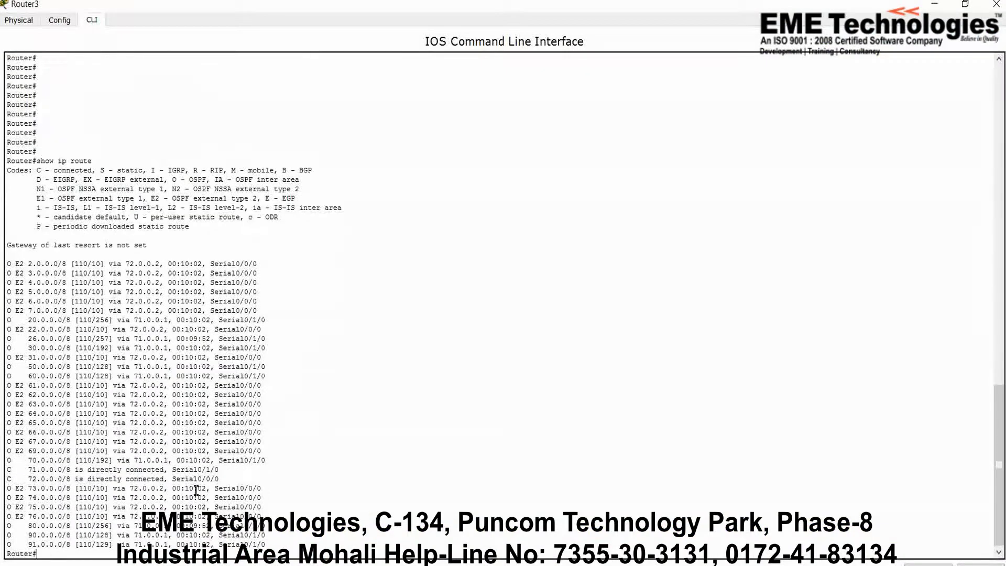
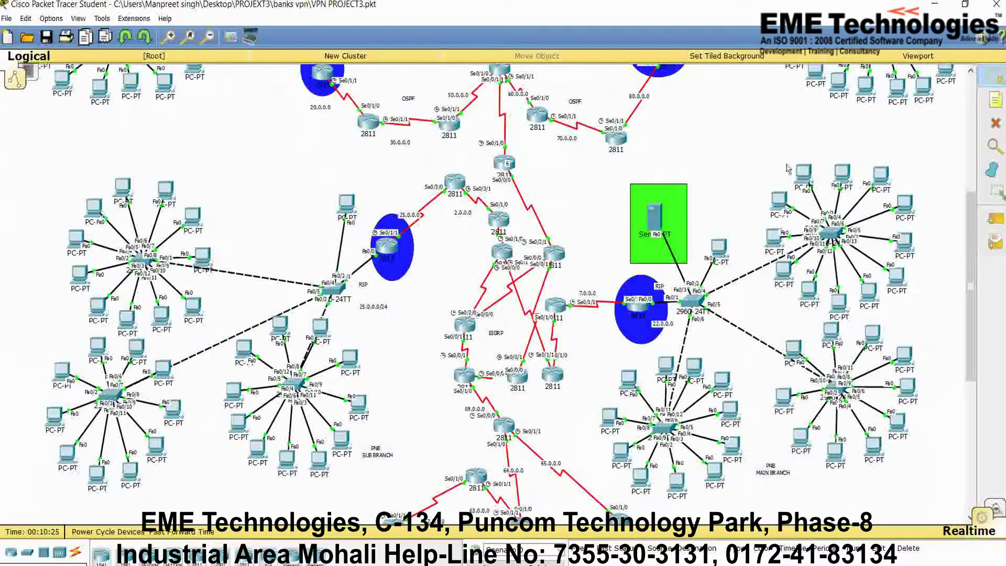
- Examine the IP configuration of PC170 in the PNB main branch, then close its device window
left_click(803, 173)
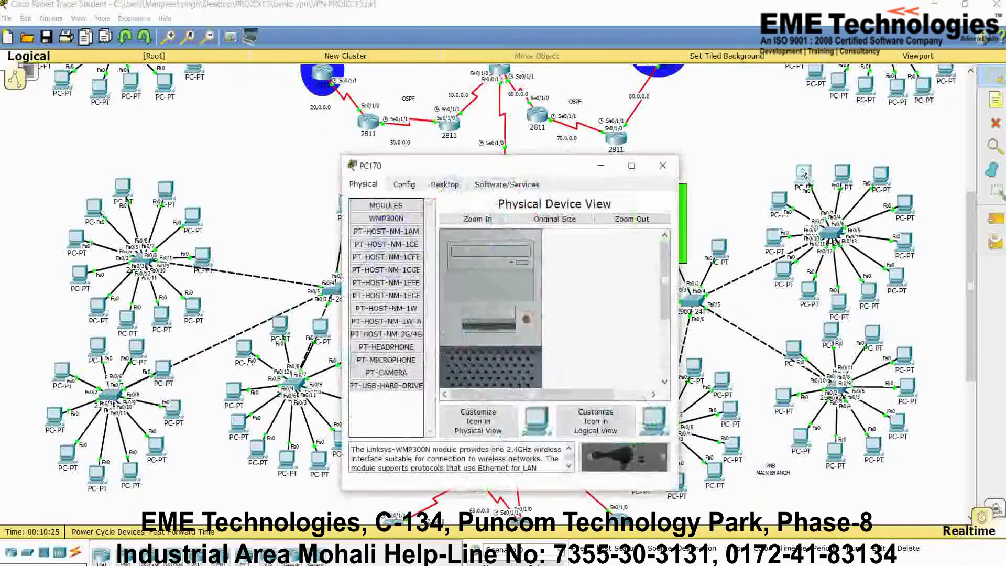
left_click(452, 185)
left_click(373, 238)
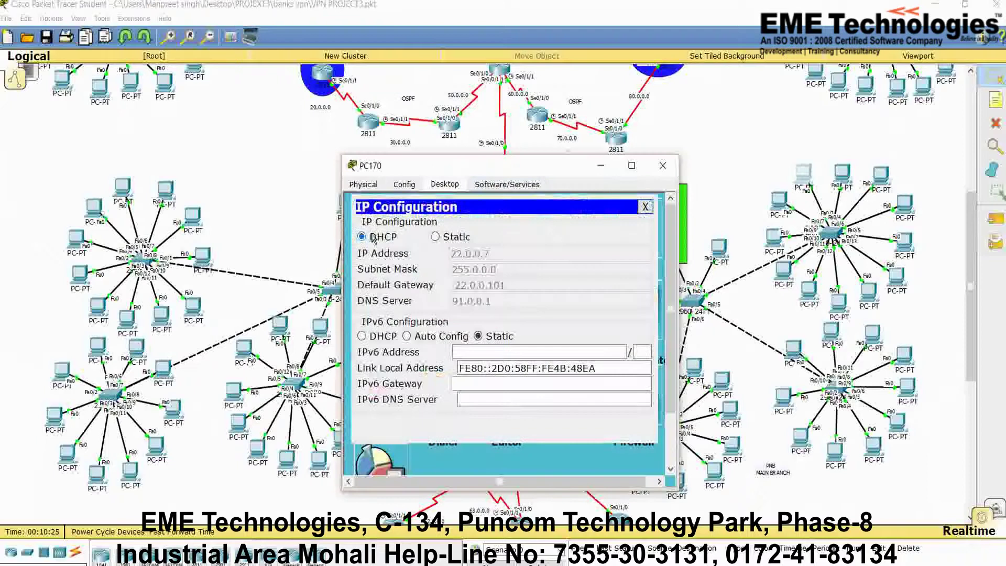
left_click(663, 165)
- Ping 22.0.0.7 from the command prompt of PC109 in the SBI main branch
scroll(509, 149, "up", 5)
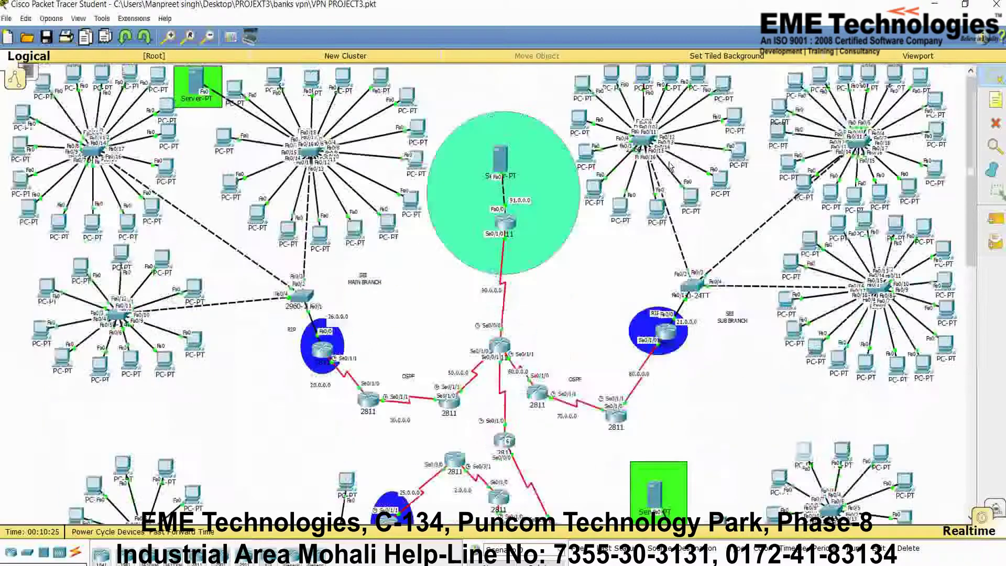
left_click(130, 75)
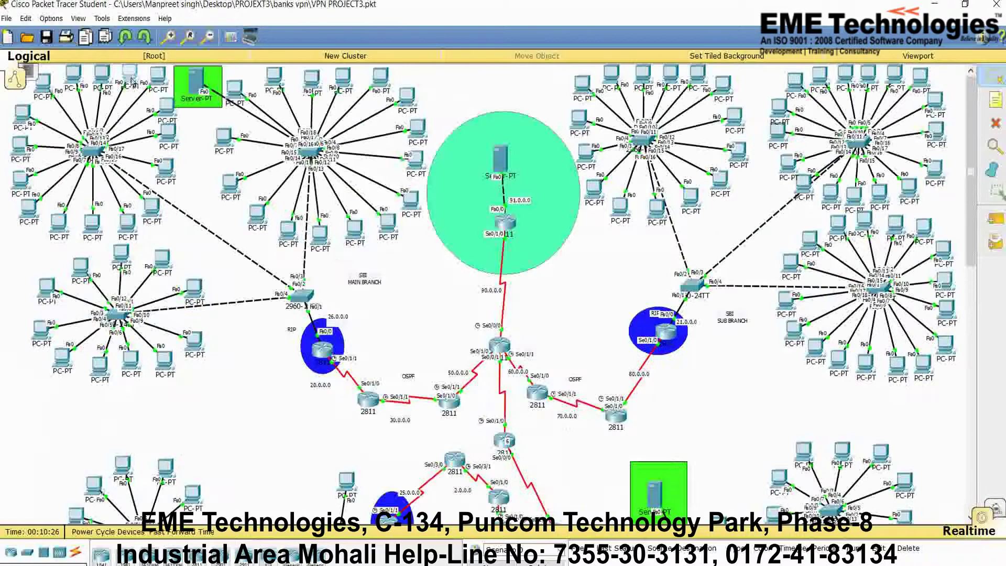
left_click(445, 184)
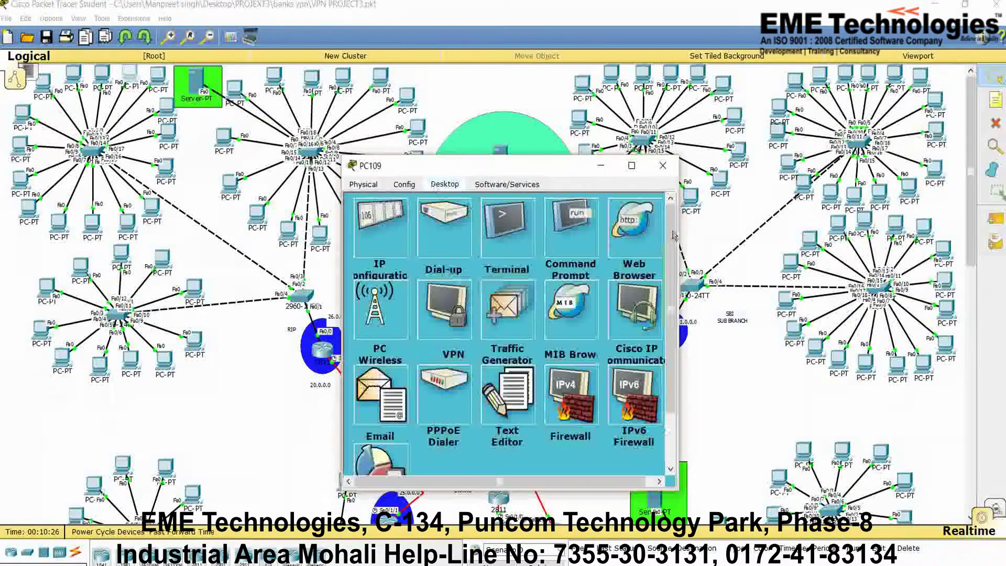
left_click(566, 252)
type("pi")
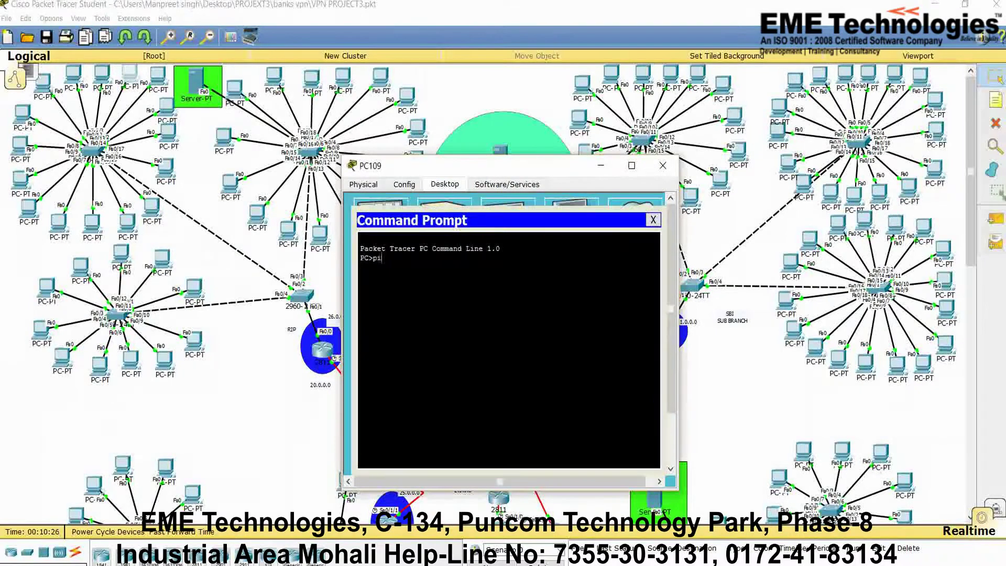
type("ng 22.0.0.7")
key("Return")
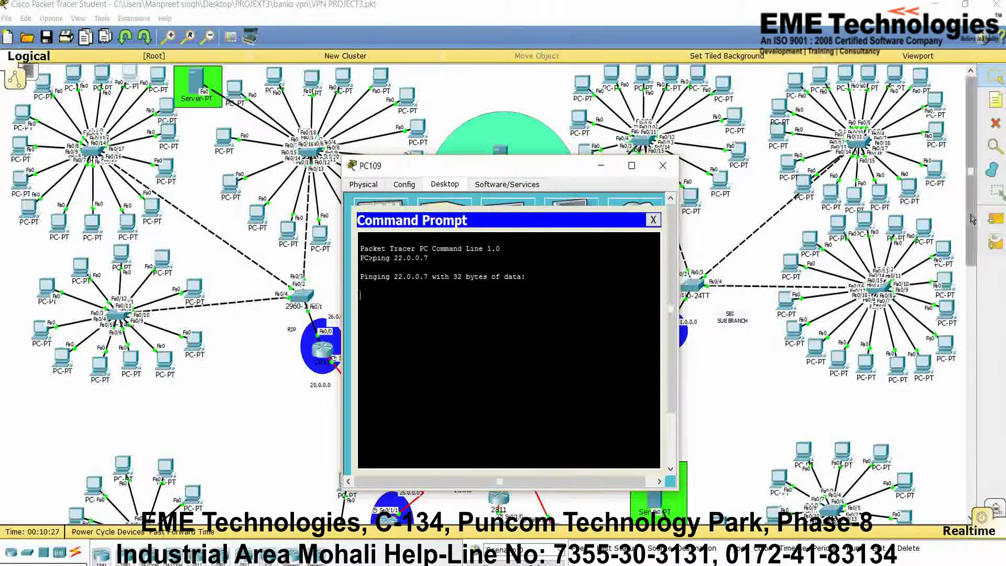
- Check the ping replies in PC109's command prompt, then return to the topology
mouse_move(971, 218)
left_mouse_down()
mouse_move(969, 328)
mouse_move(970, 216)
left_mouse_up()
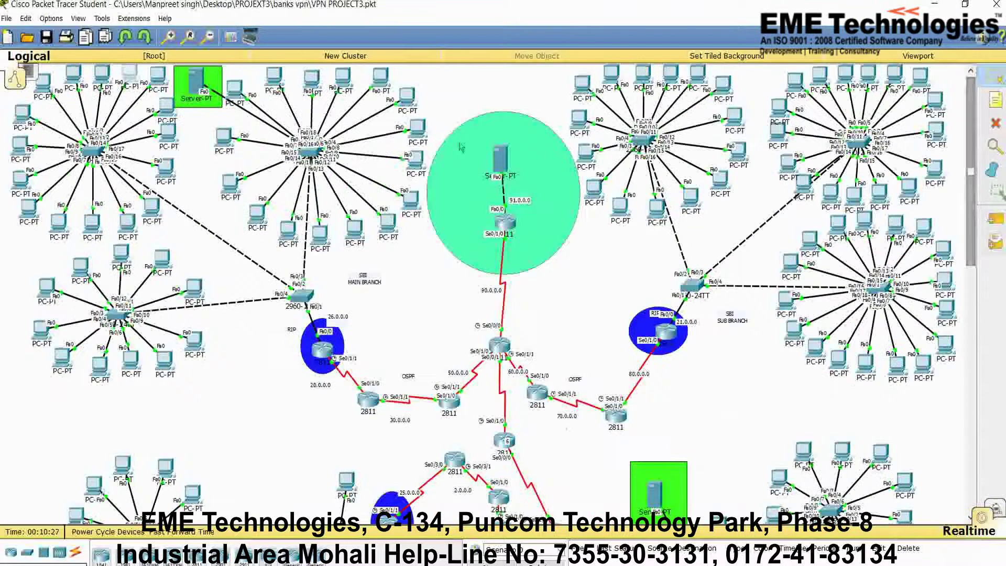
left_click(128, 75)
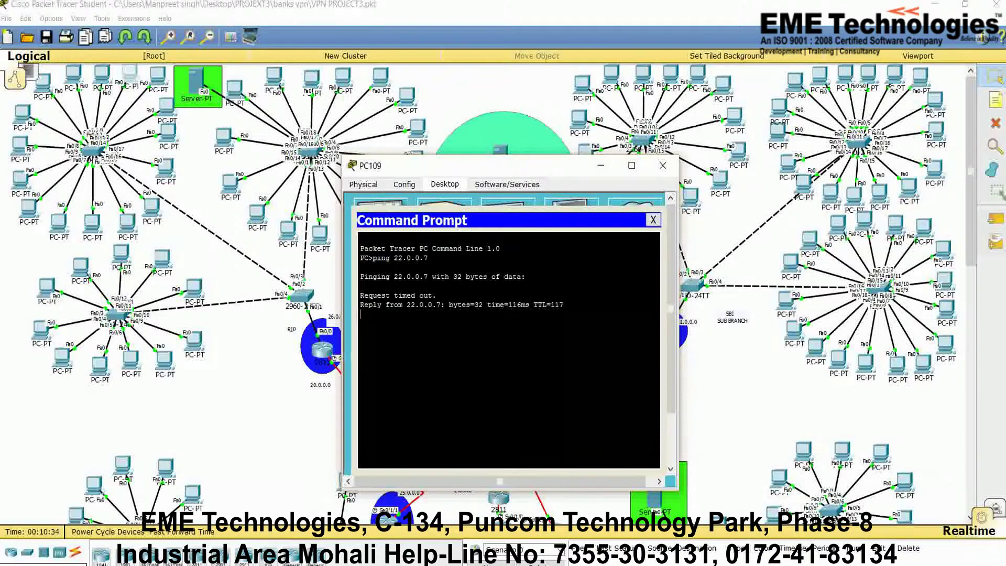
left_click(536, 114)
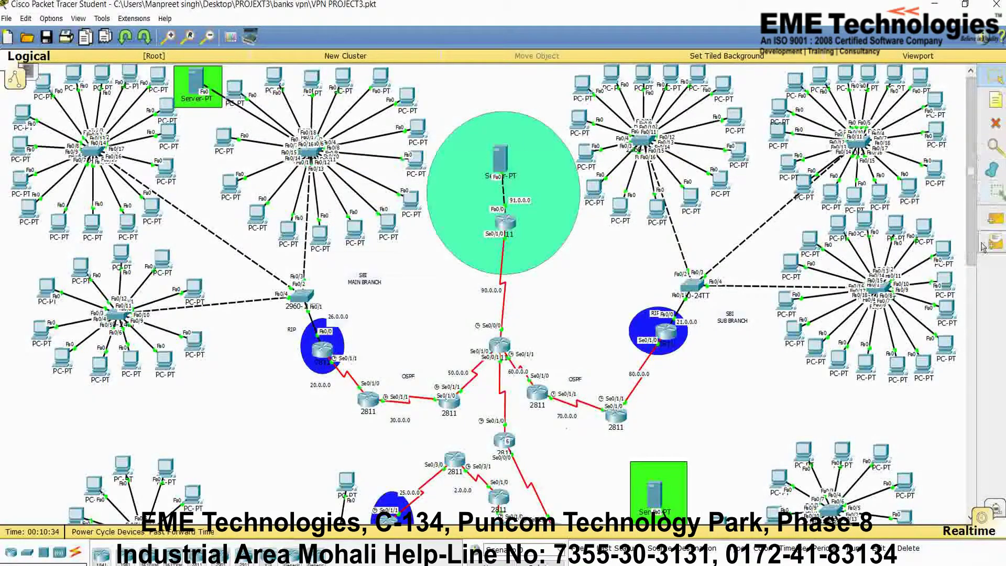
- Add a simple PDU from PC109 in the SBI main branch to a PC in the PNB main branch
left_click(995, 220)
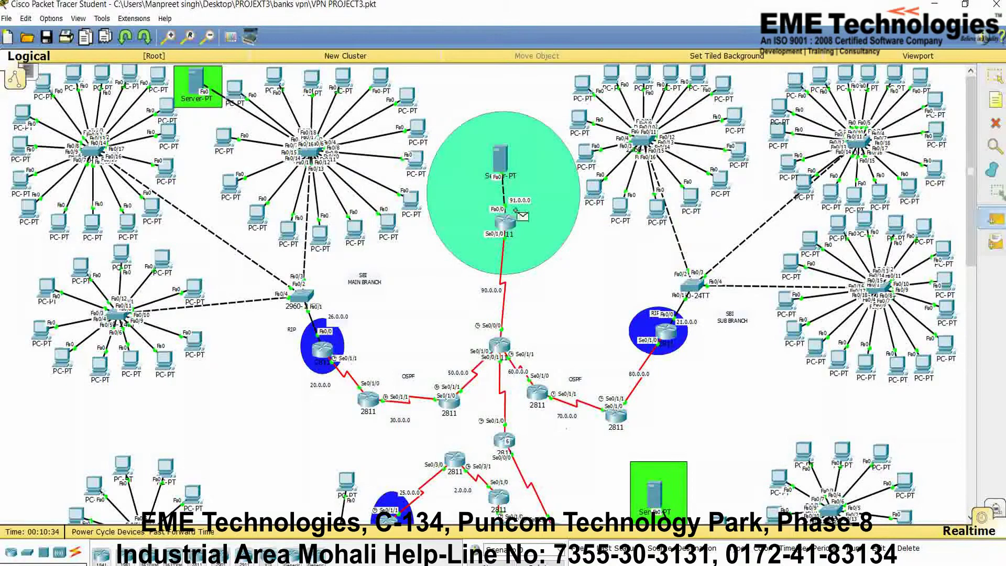
left_click(131, 75)
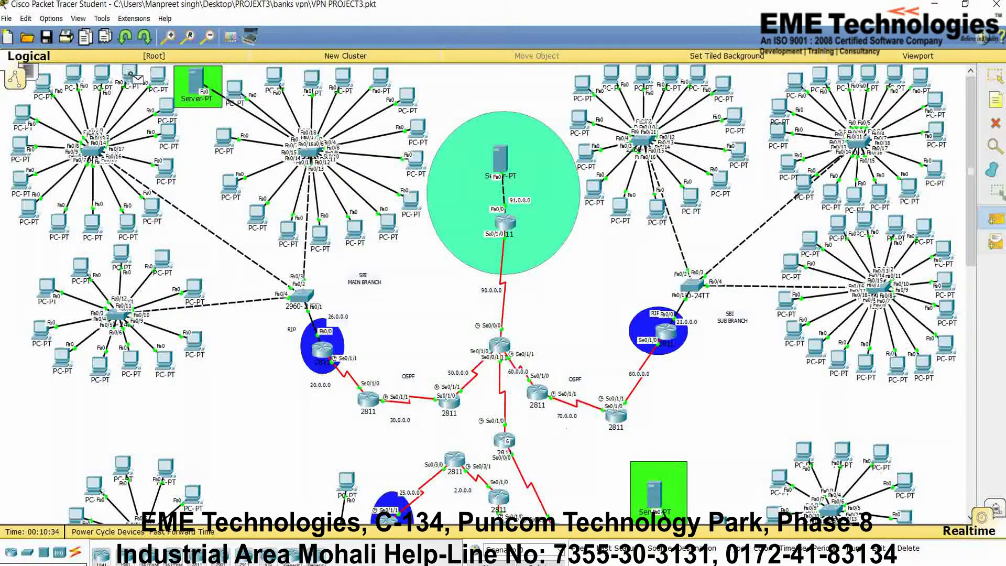
left_click(839, 455)
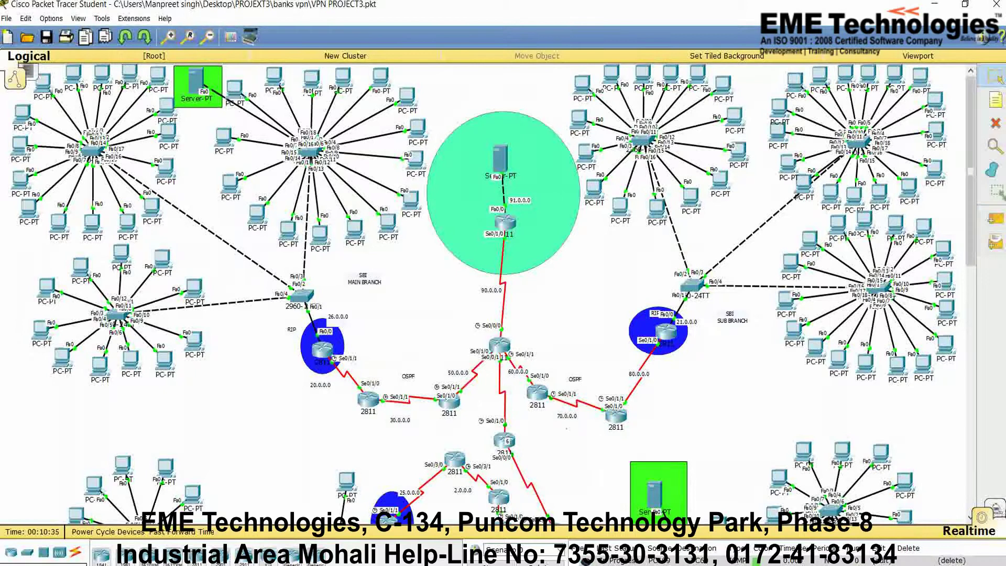
- Switch to simulation mode and advance PC109's ICMP packet hop by hop toward the PNB main branch, then hide the event list
left_click(999, 510)
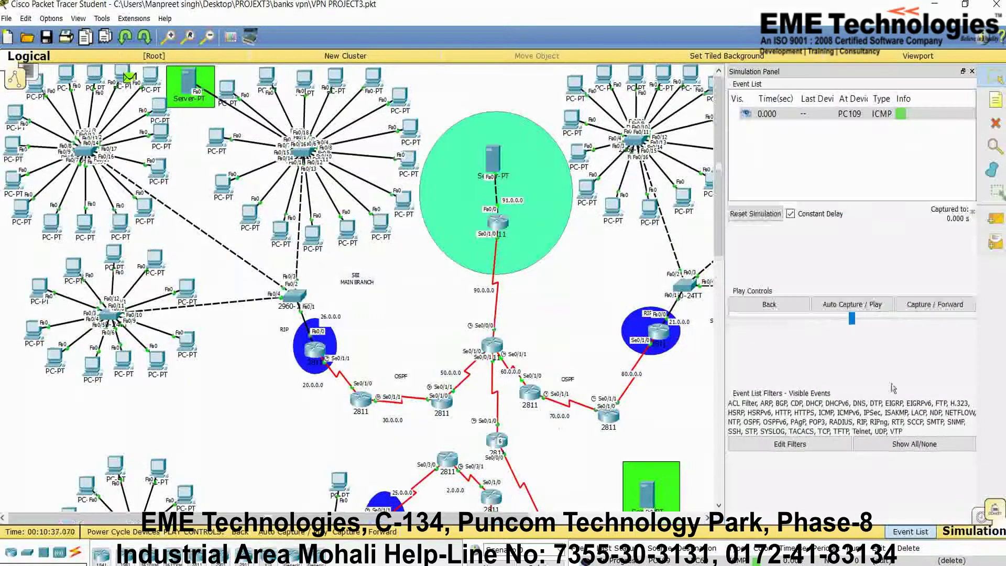
left_click(935, 305)
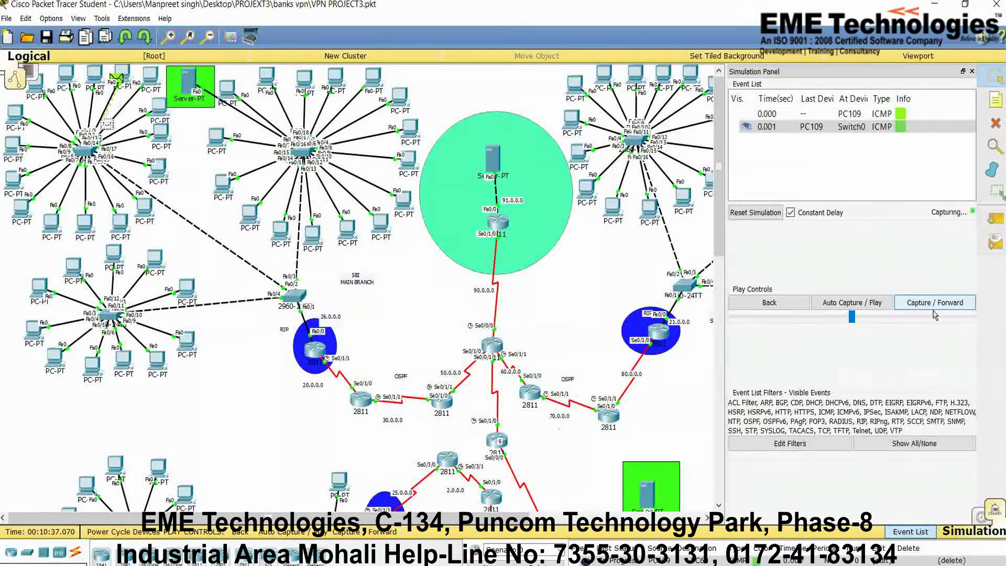
left_click(934, 312)
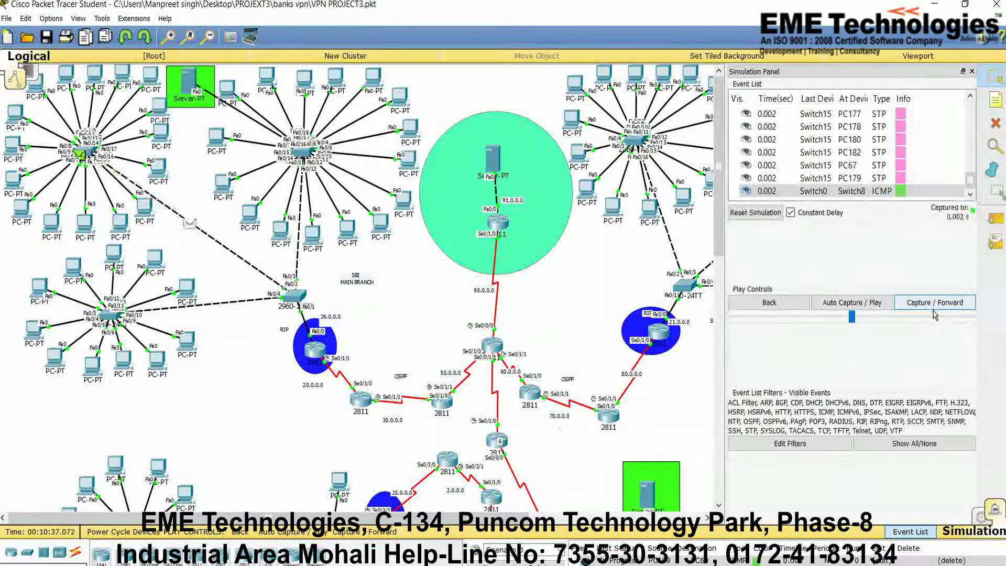
left_click(934, 311)
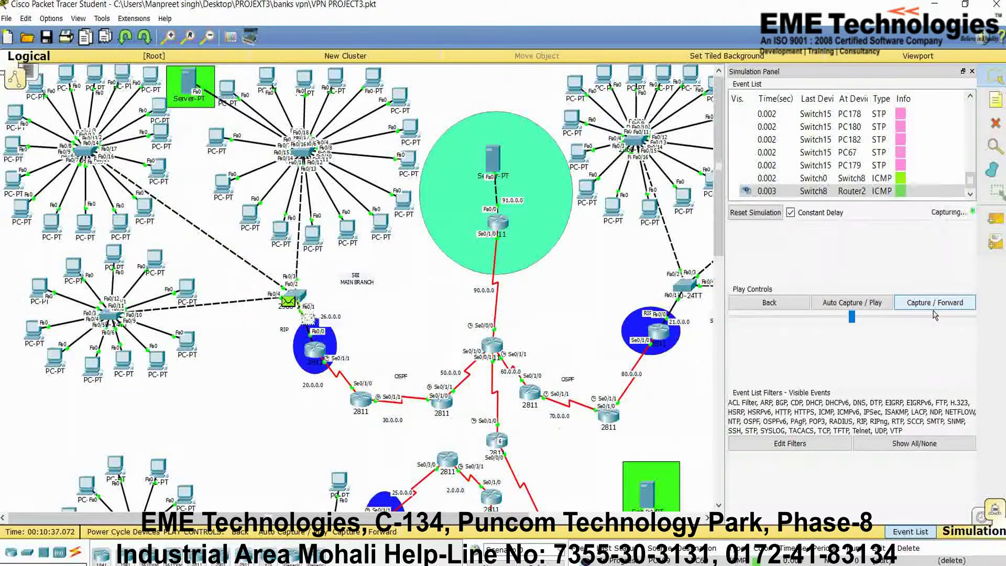
left_click(934, 312)
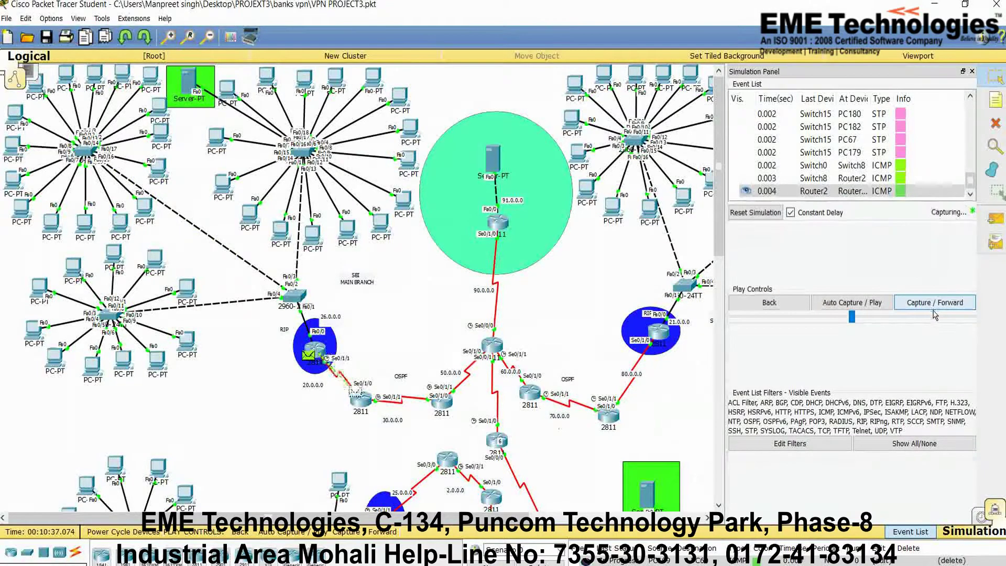
left_click(934, 311)
left_click(935, 313)
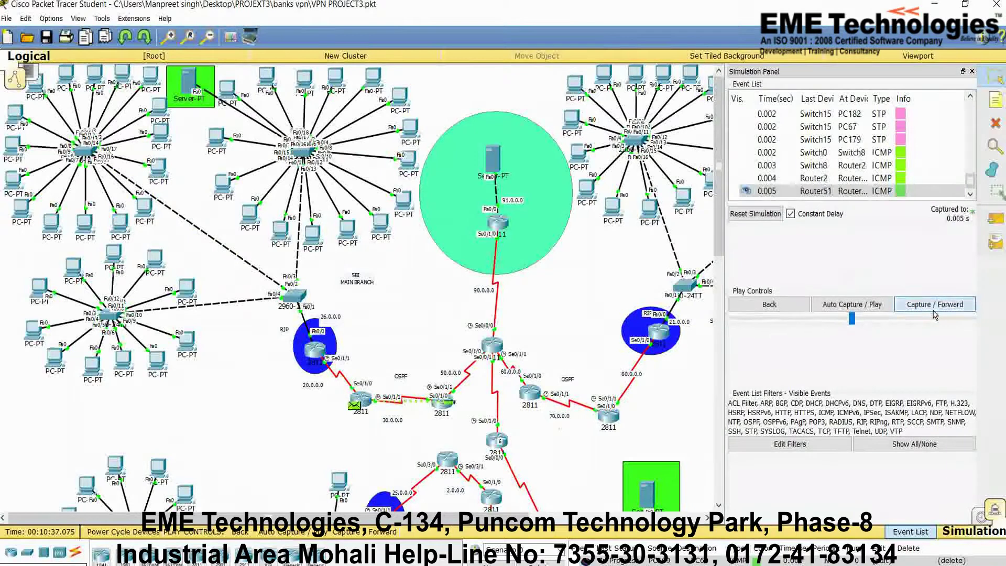
left_click(936, 304)
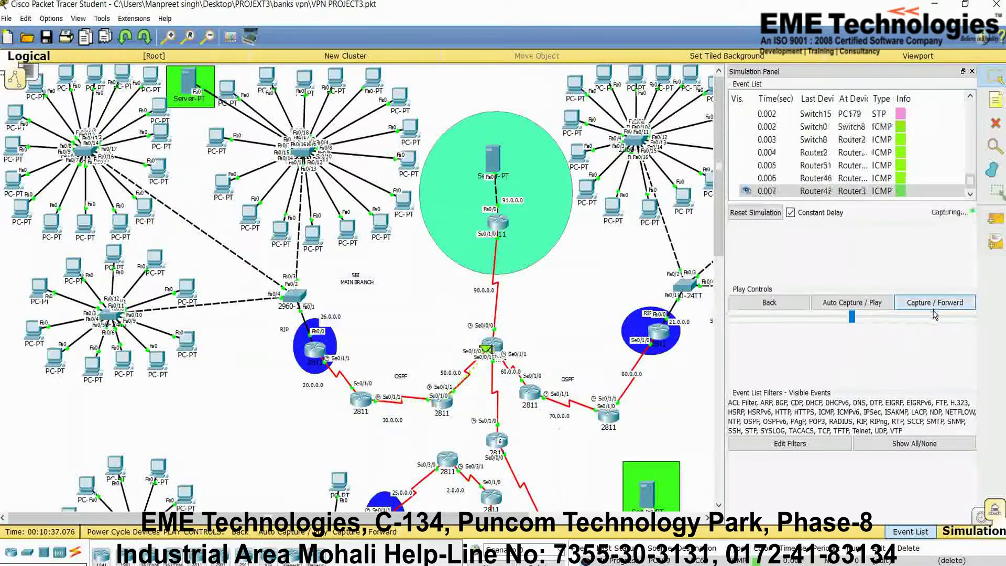
left_click(936, 312)
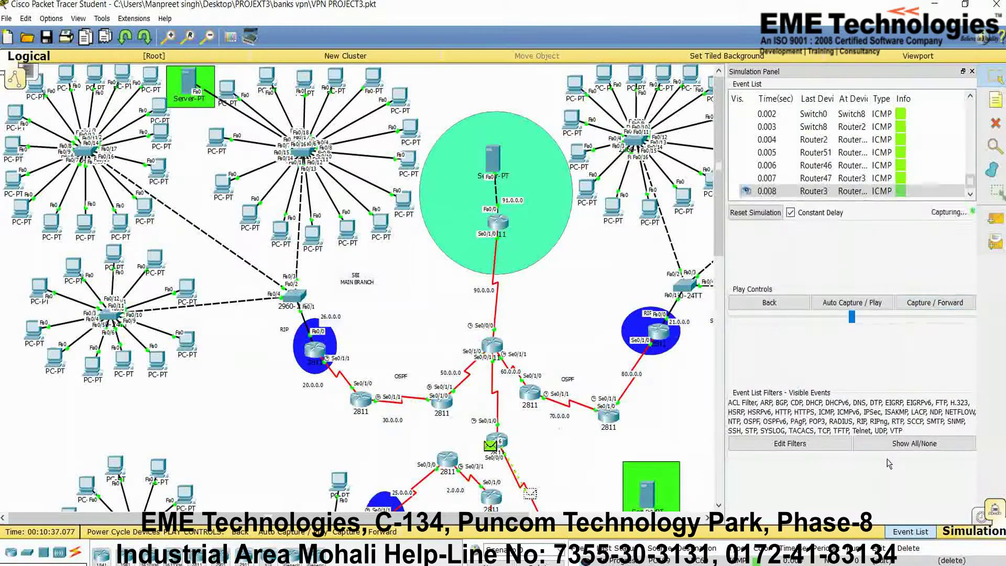
left_click(972, 72)
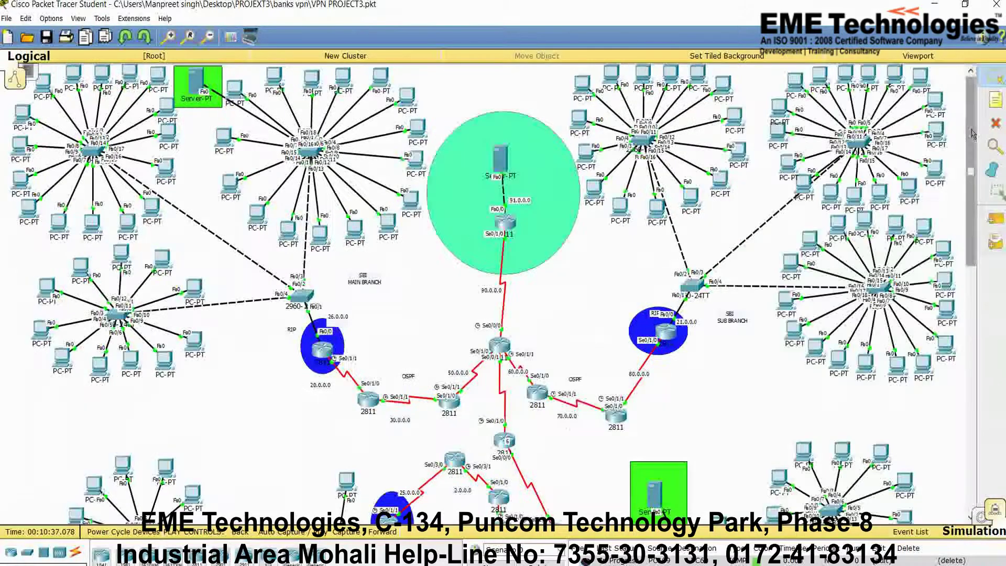
- Examine the OSPF, EIGRP and RIP sections of the topology, from the SBI branches down through the PNB branches to the lowest branches
left_click_drag(972, 133, 971, 132)
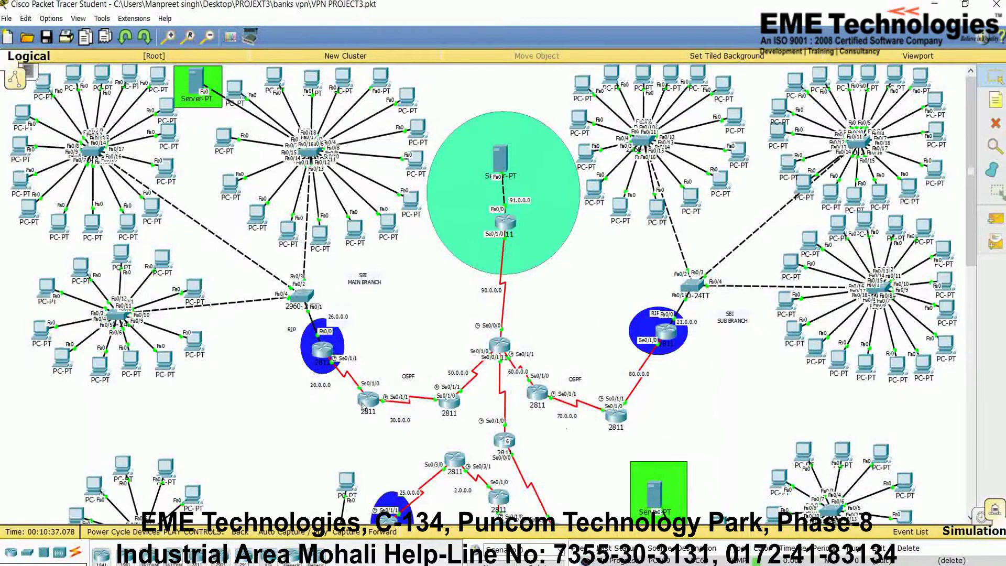
mouse_move(363, 406)
scroll(427, 340, "down", 5)
scroll(427, 338, "down", 3)
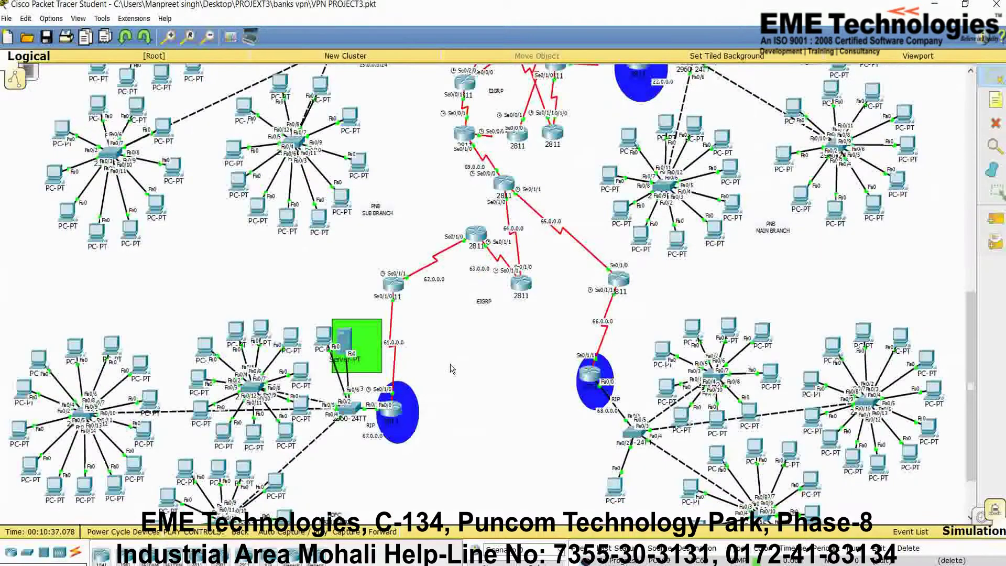
scroll(452, 369, "up", 10)
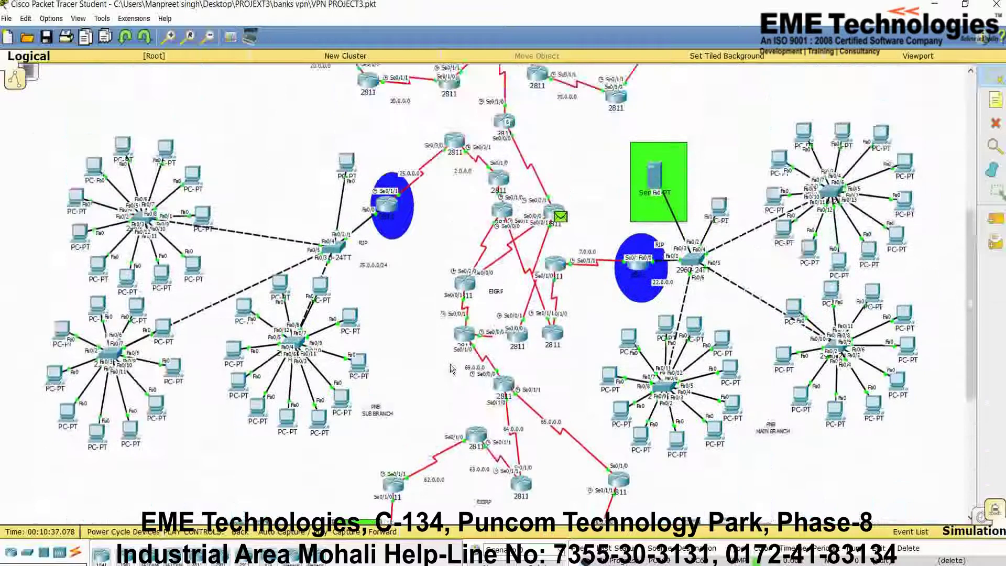
scroll(452, 370, "up", 4)
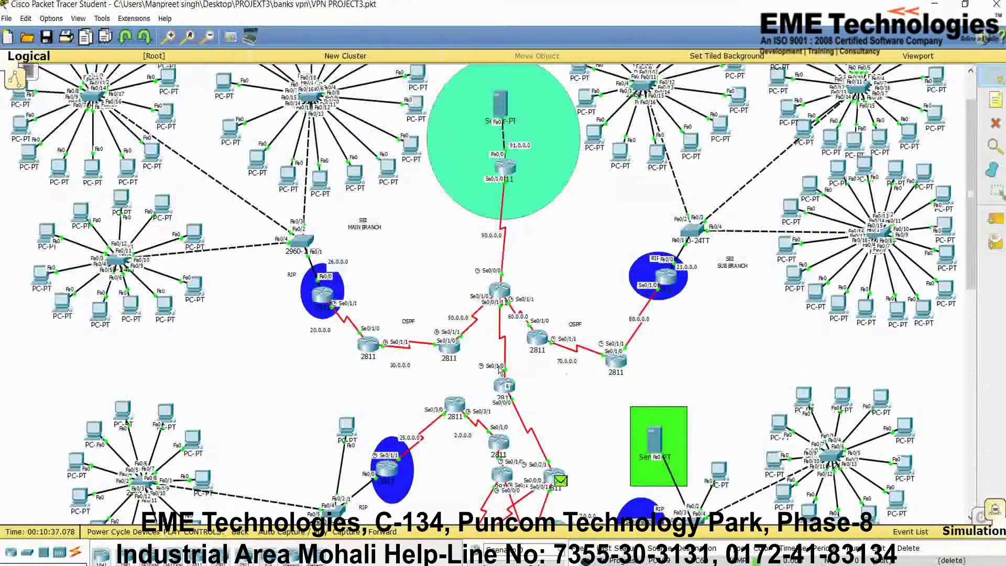